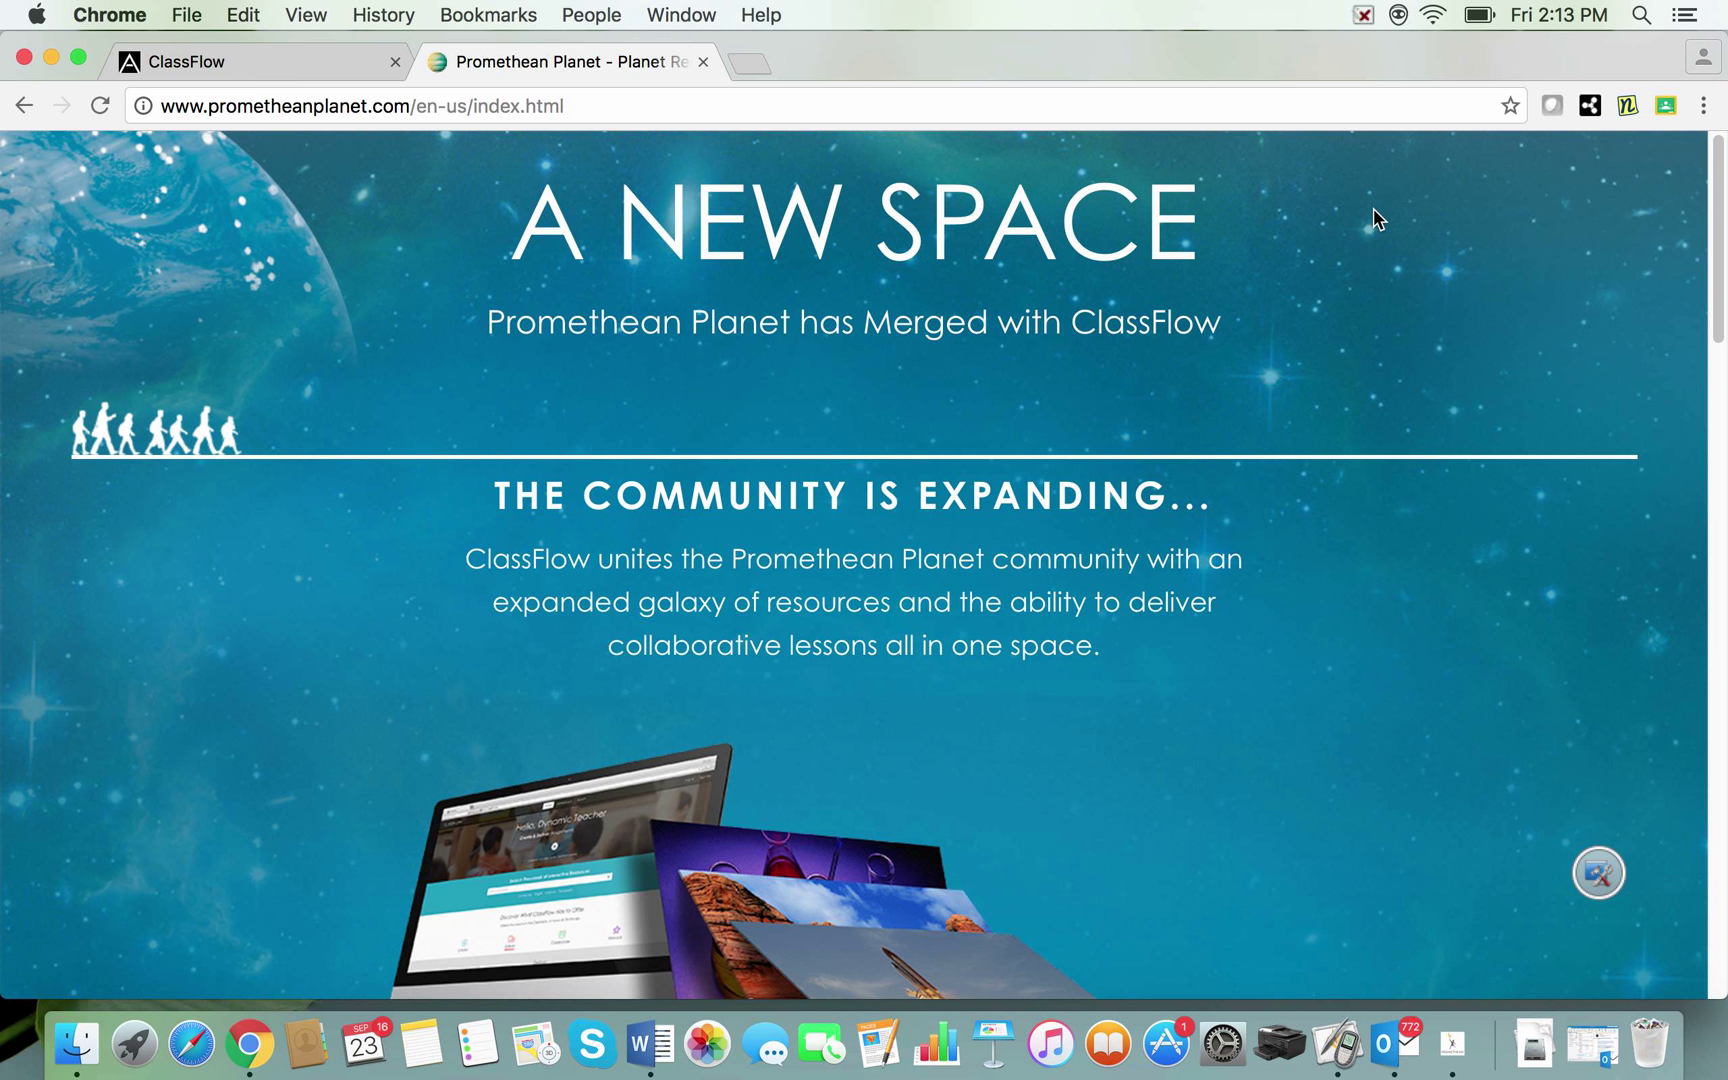
Step: Open the ClassFlow Marketplace with Search Now from the home page
scroll(1381, 276, down, 3)
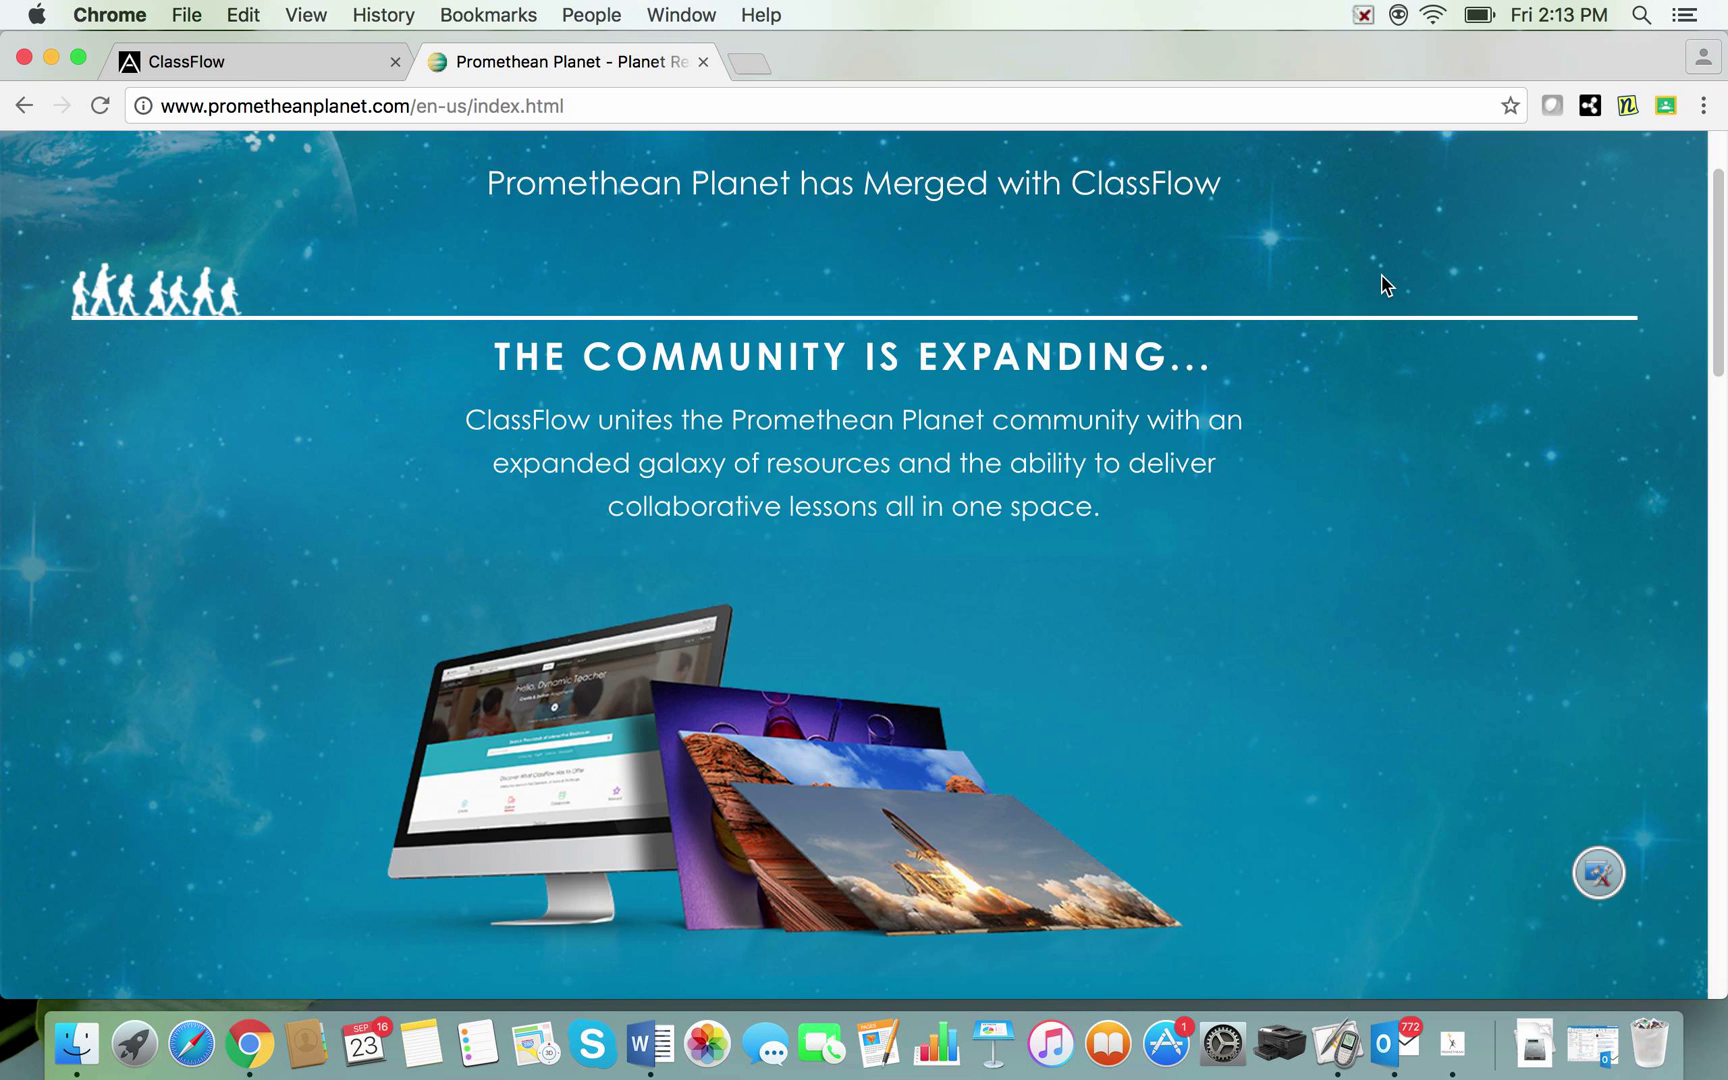
scroll(1381, 276, up, 3)
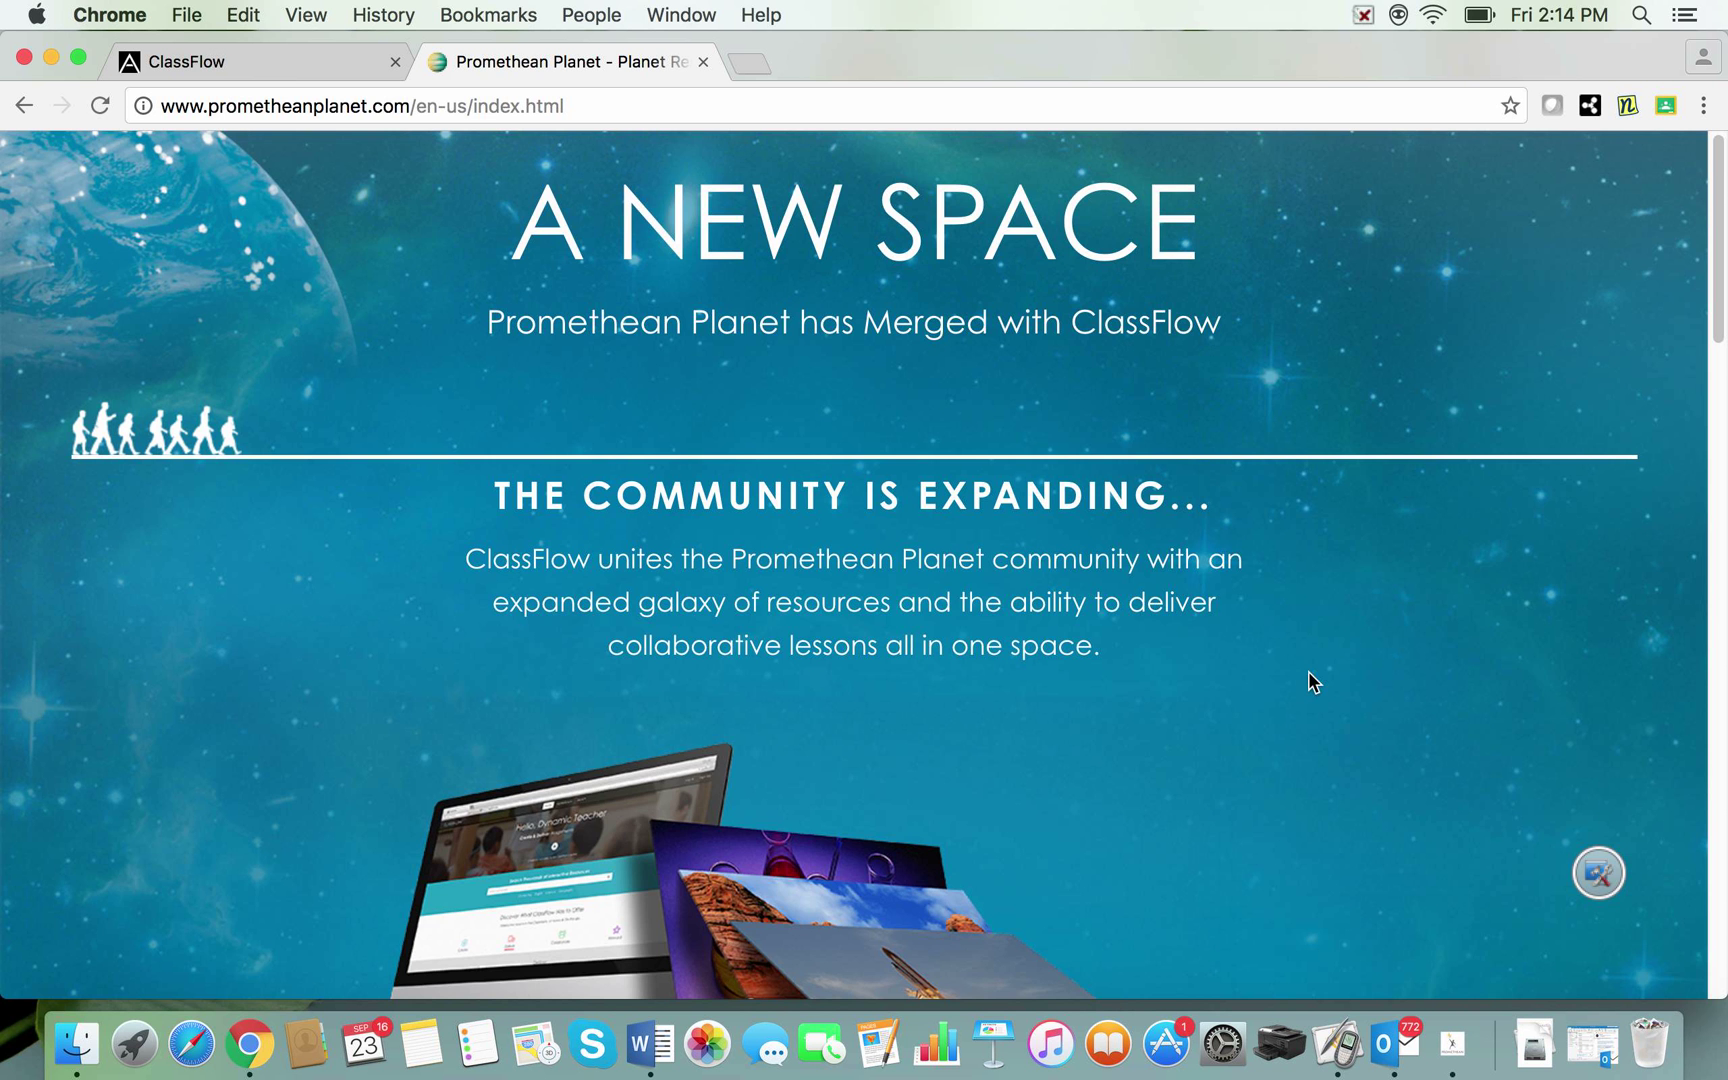
scroll(1308, 671, down, 5)
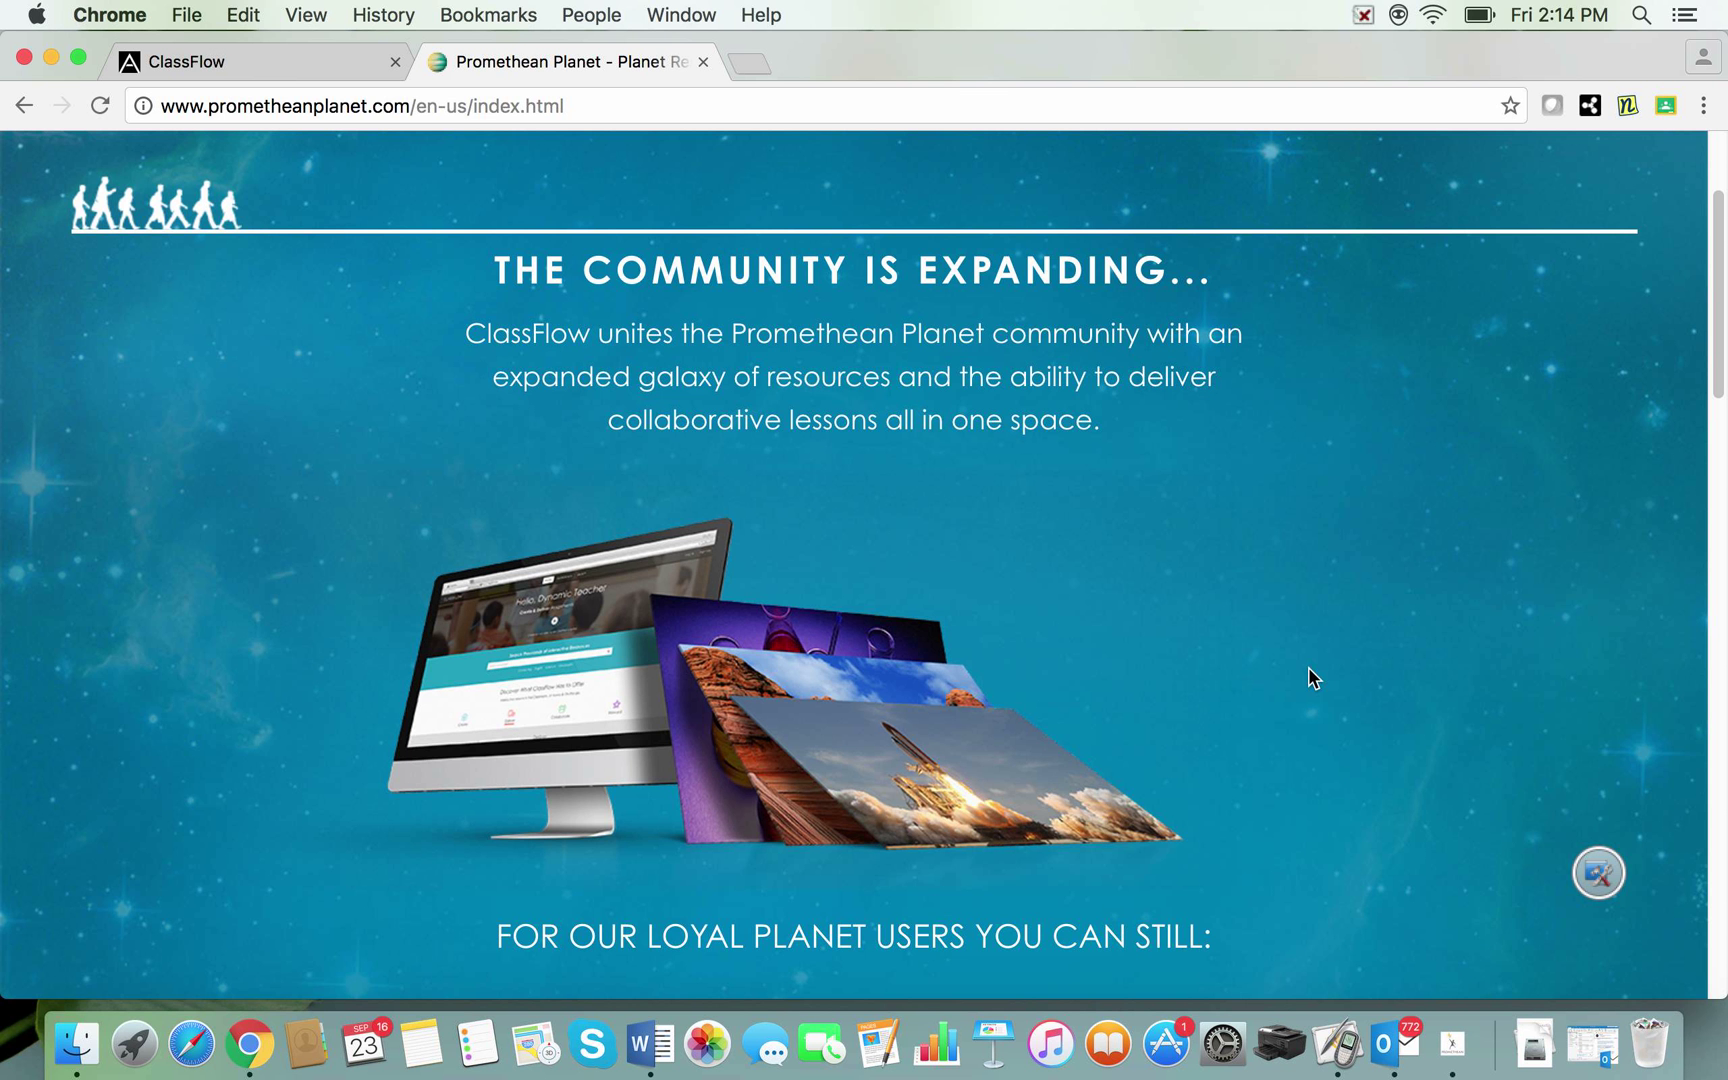
scroll(1308, 667, down, 7)
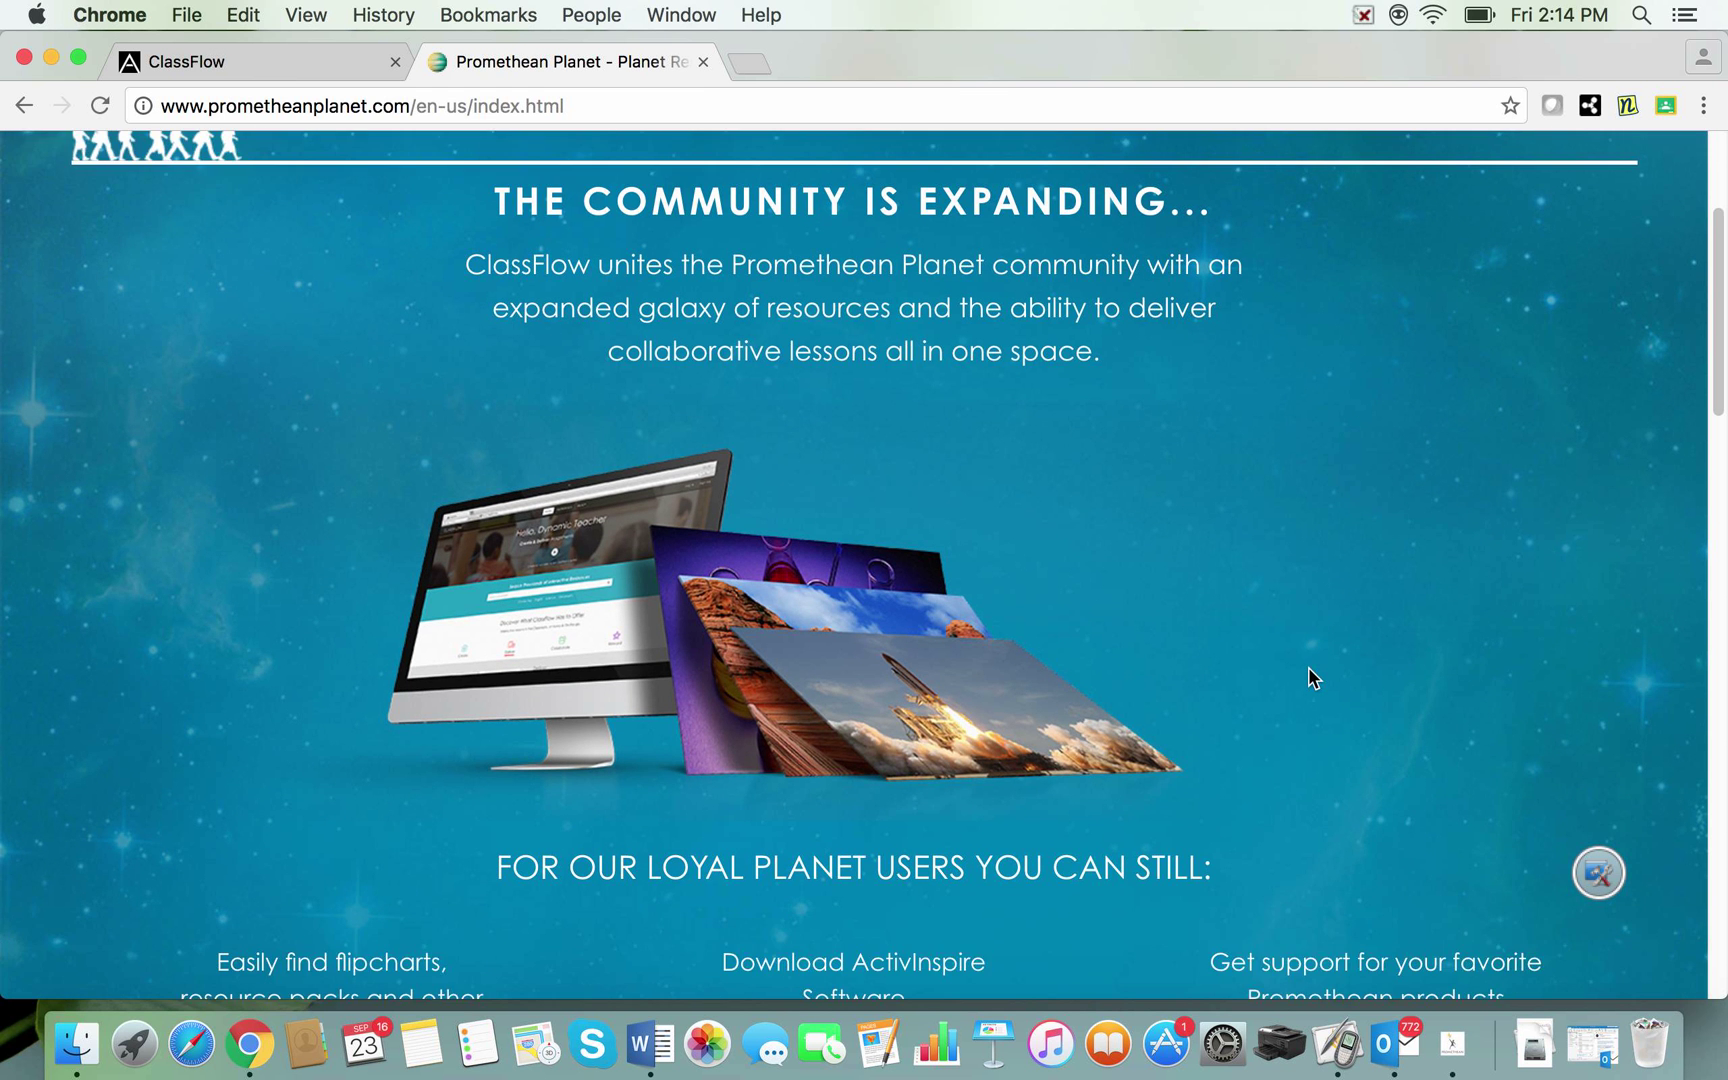
scroll(1308, 667, up, 12)
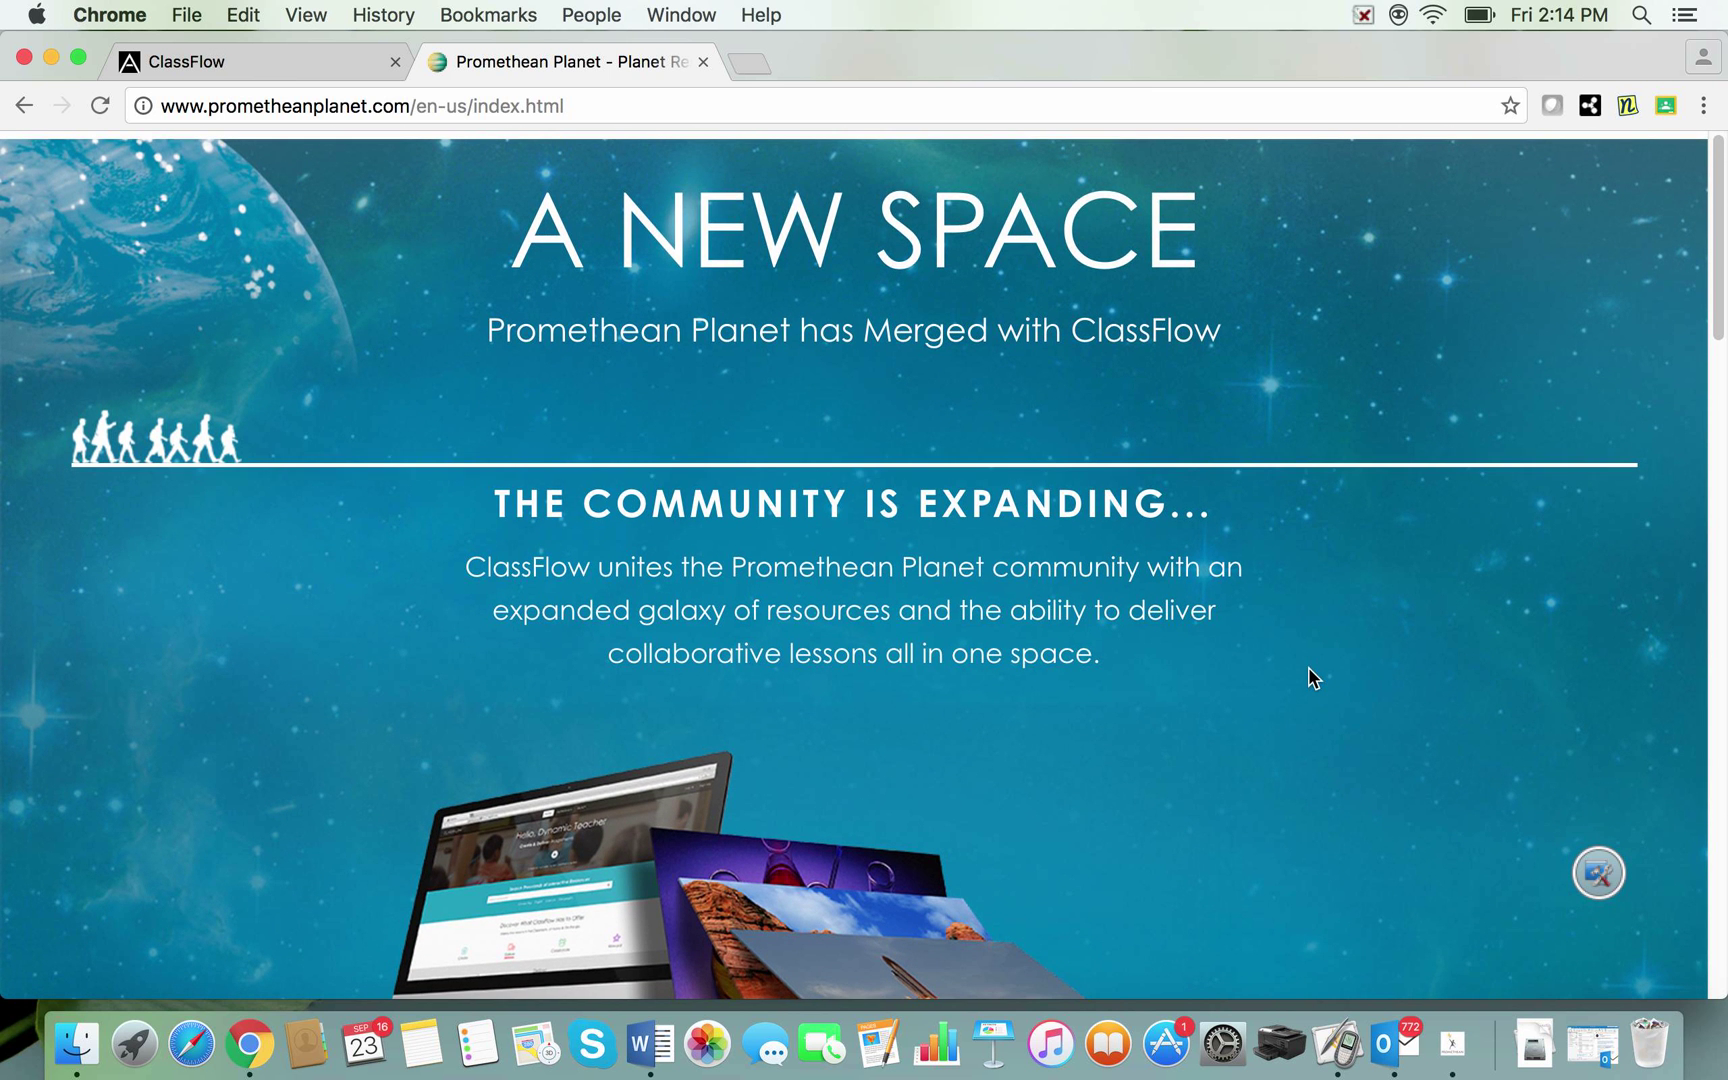
scroll(1308, 667, down, 8)
scroll(1308, 667, down, 7)
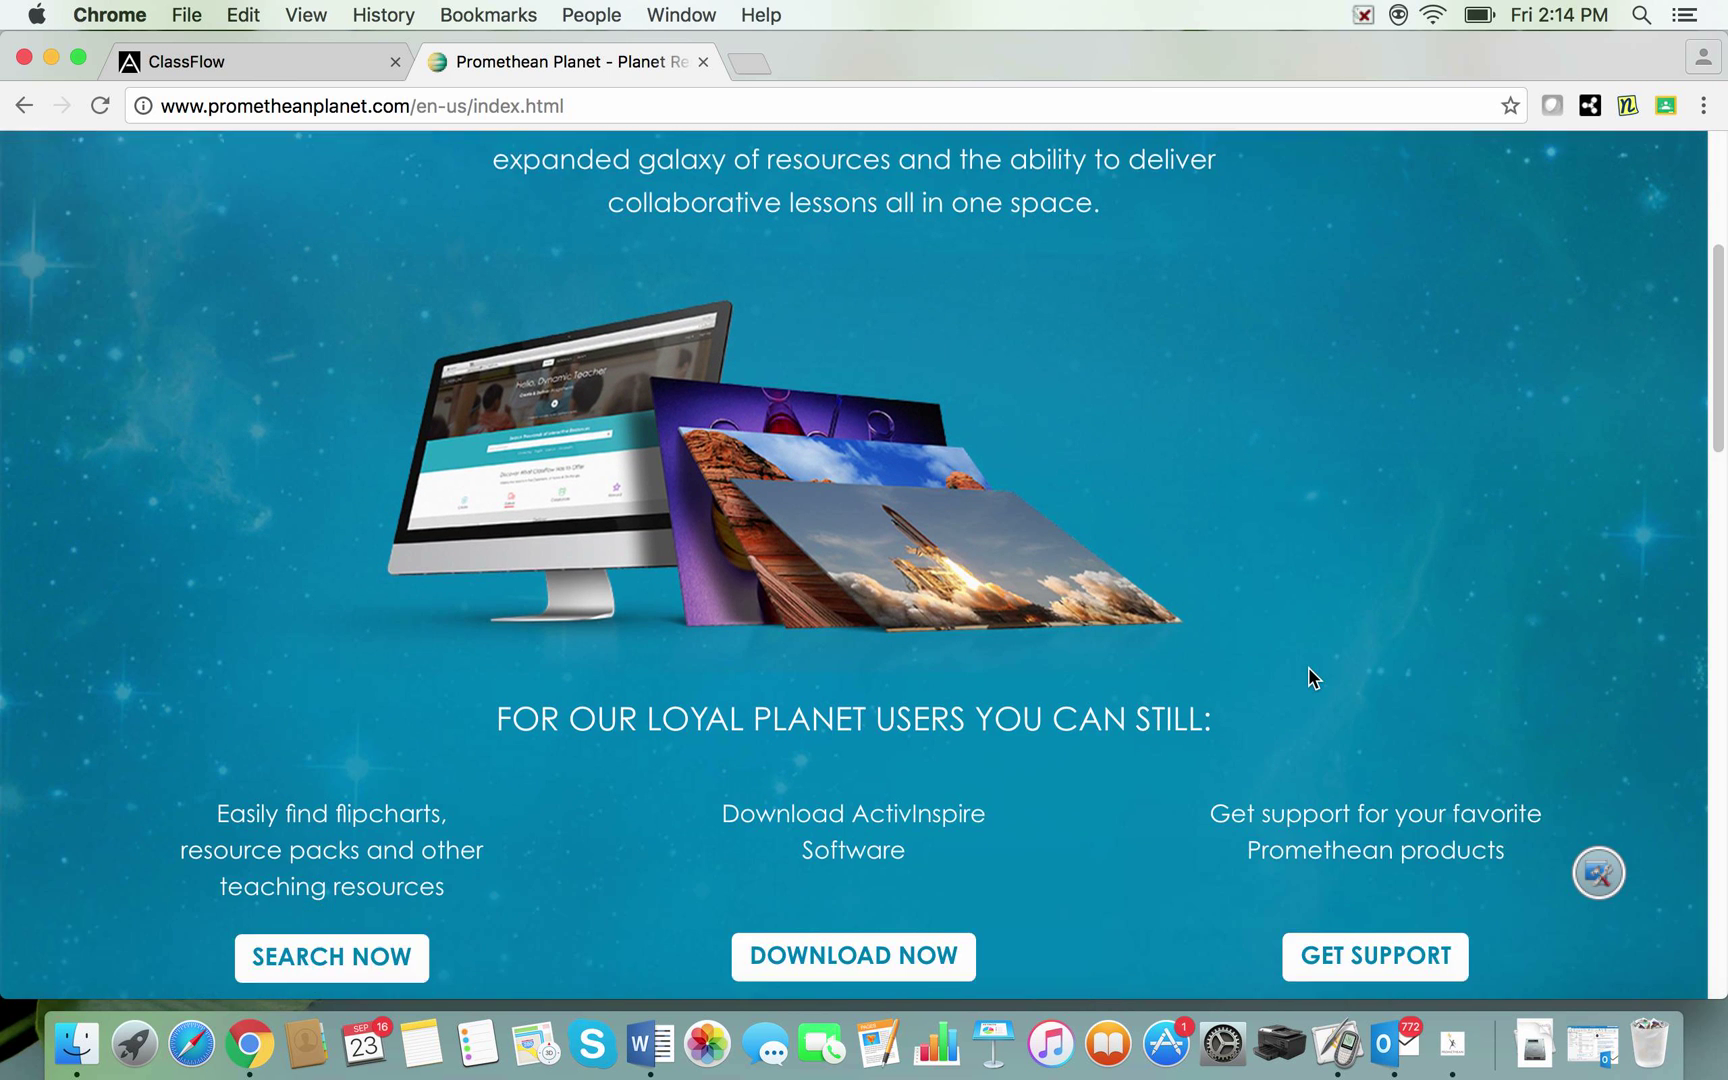
scroll(1310, 669, down, 3)
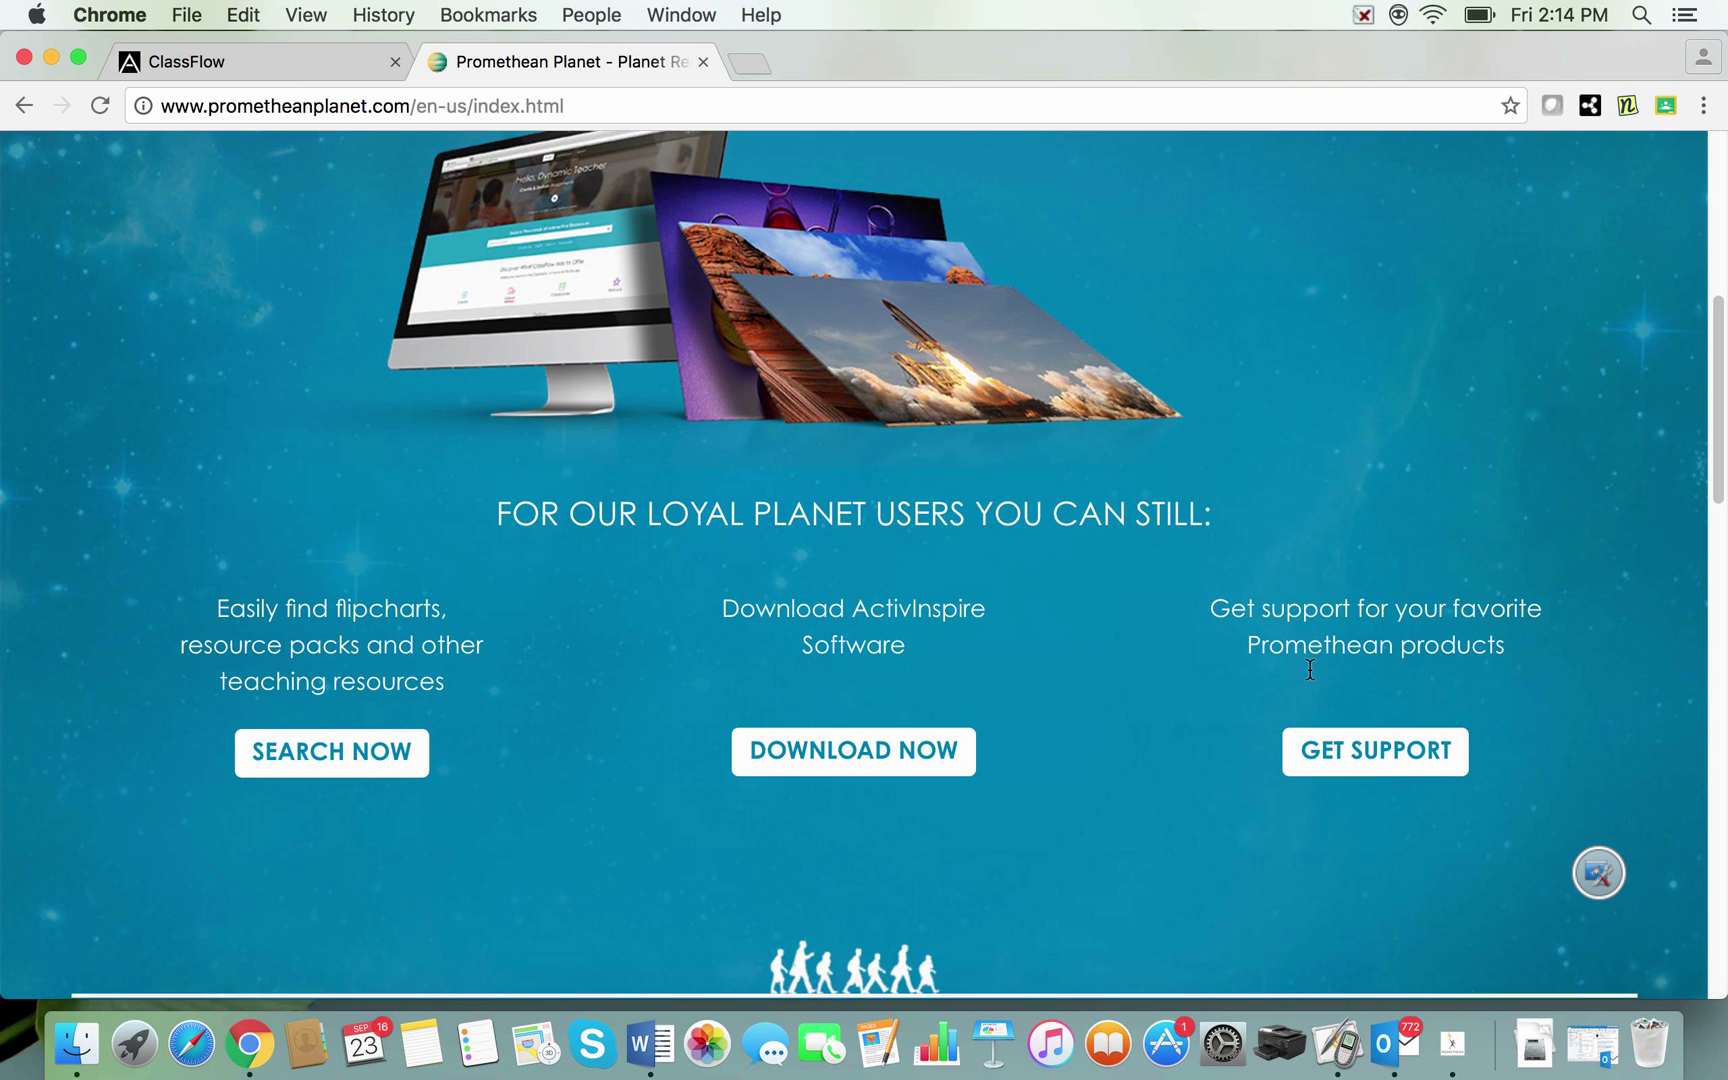
scroll(1310, 669, up, 3)
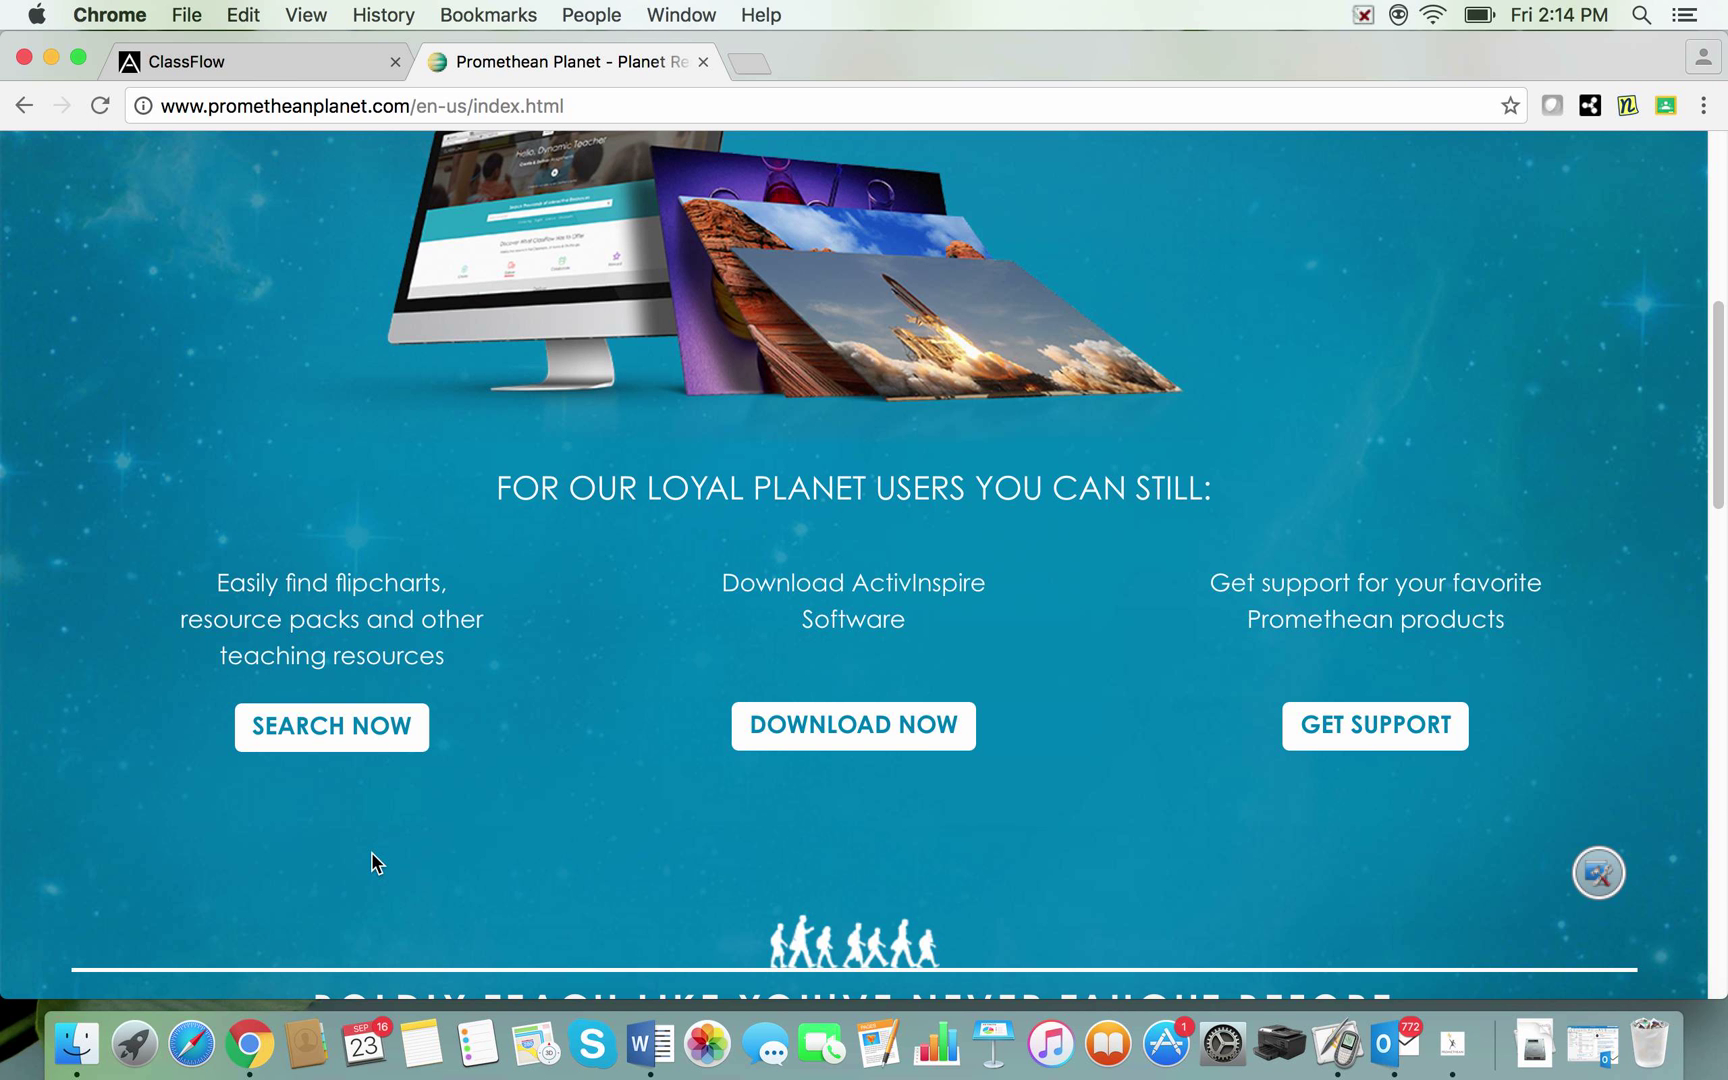
click(340, 727)
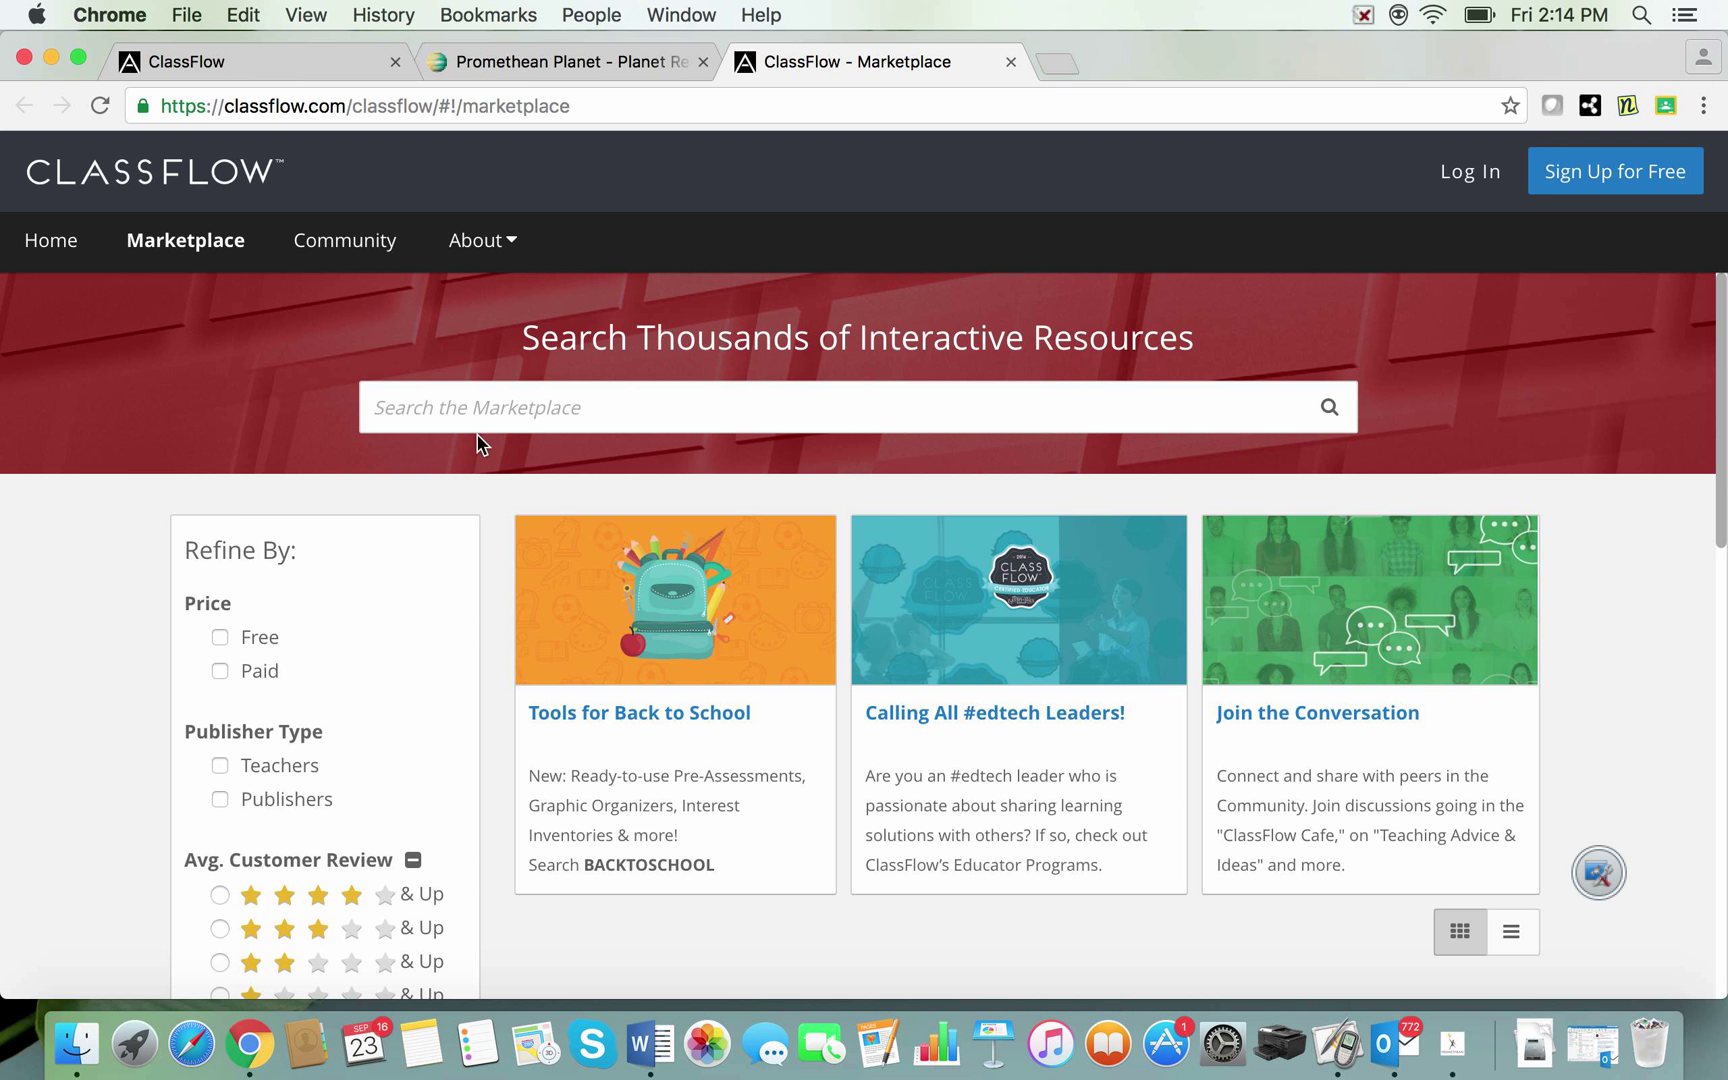
Step: Expand the File Format filter with Show All to list every format
scroll(584, 493, down, 2)
scroll(583, 490, down, 8)
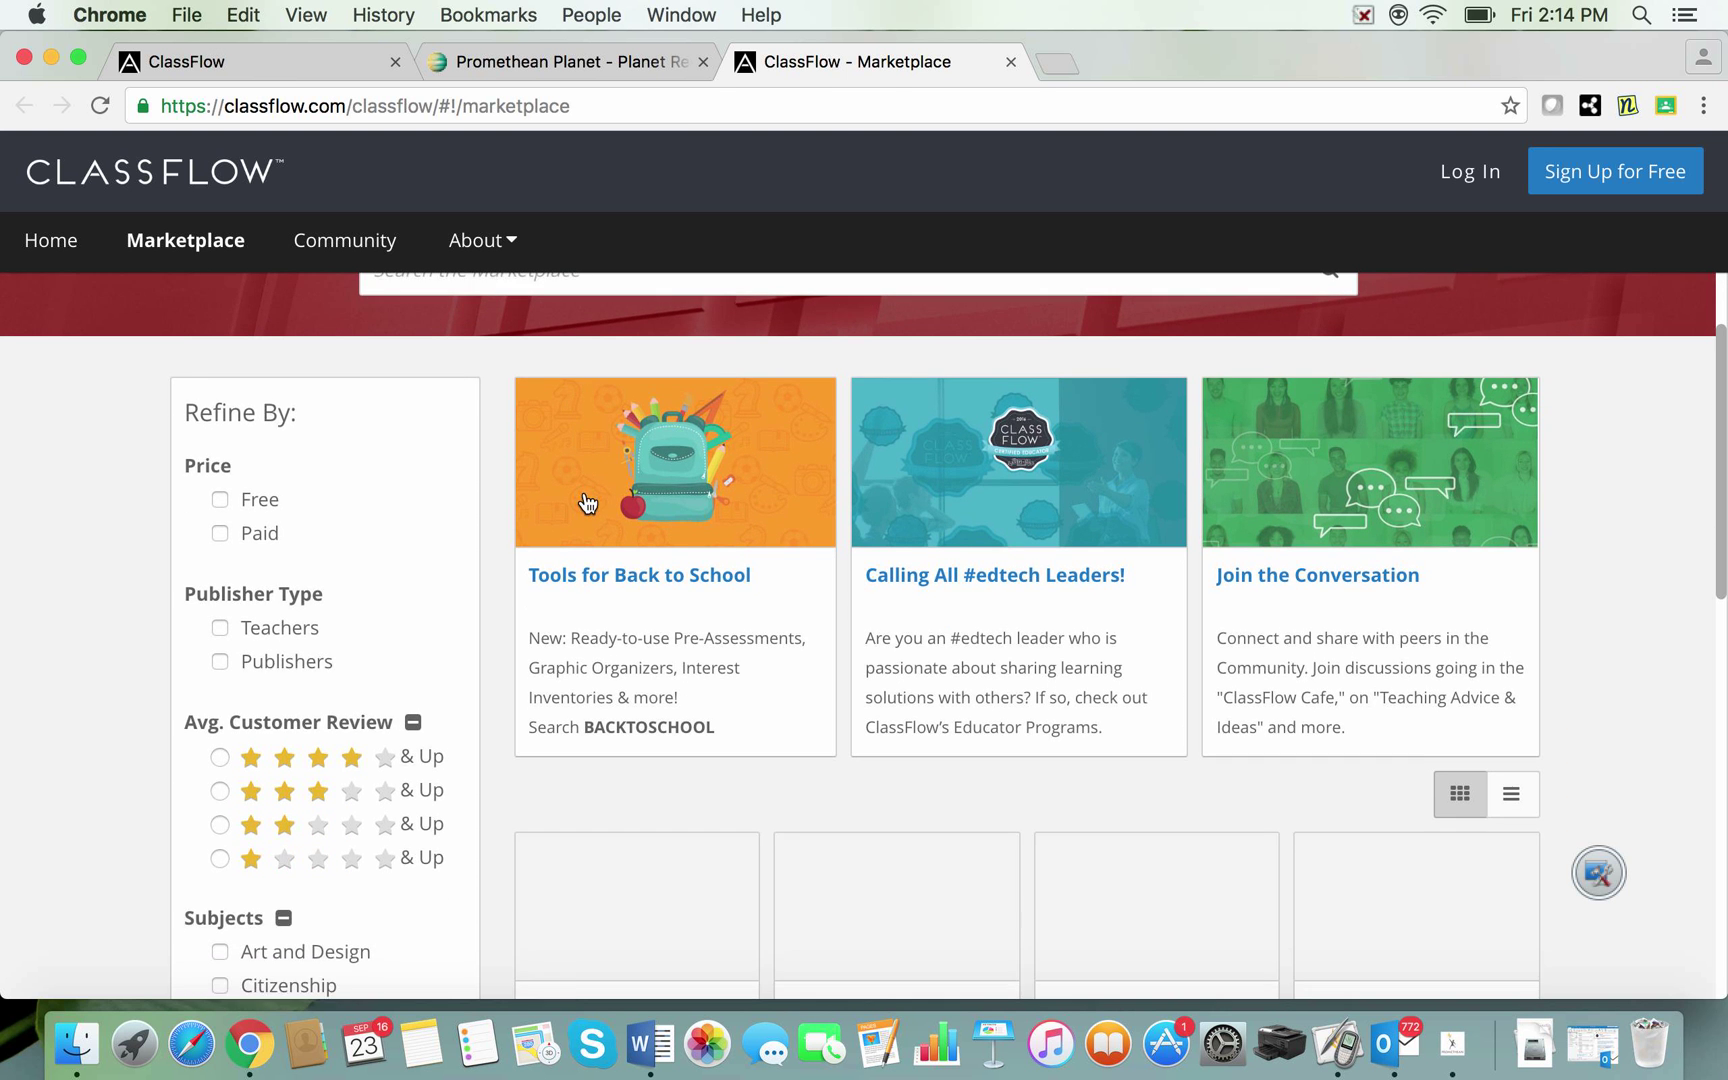
scroll(585, 500, down, 12)
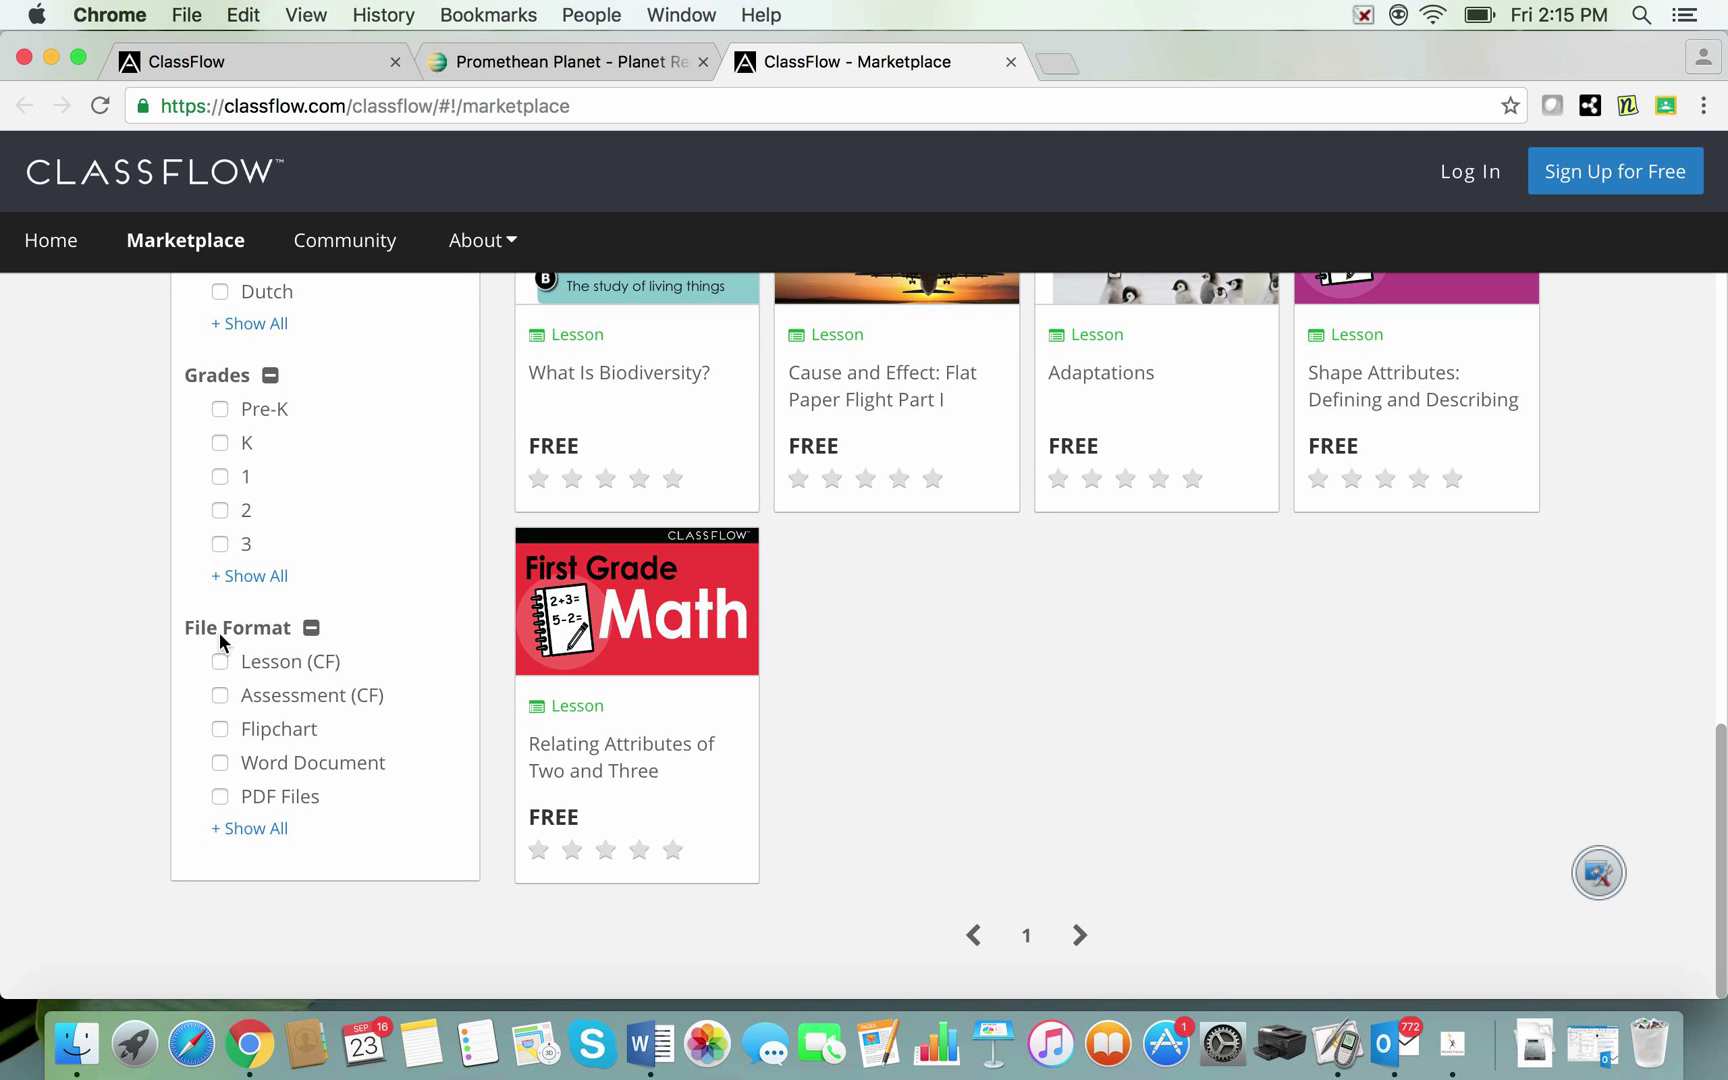
click(245, 830)
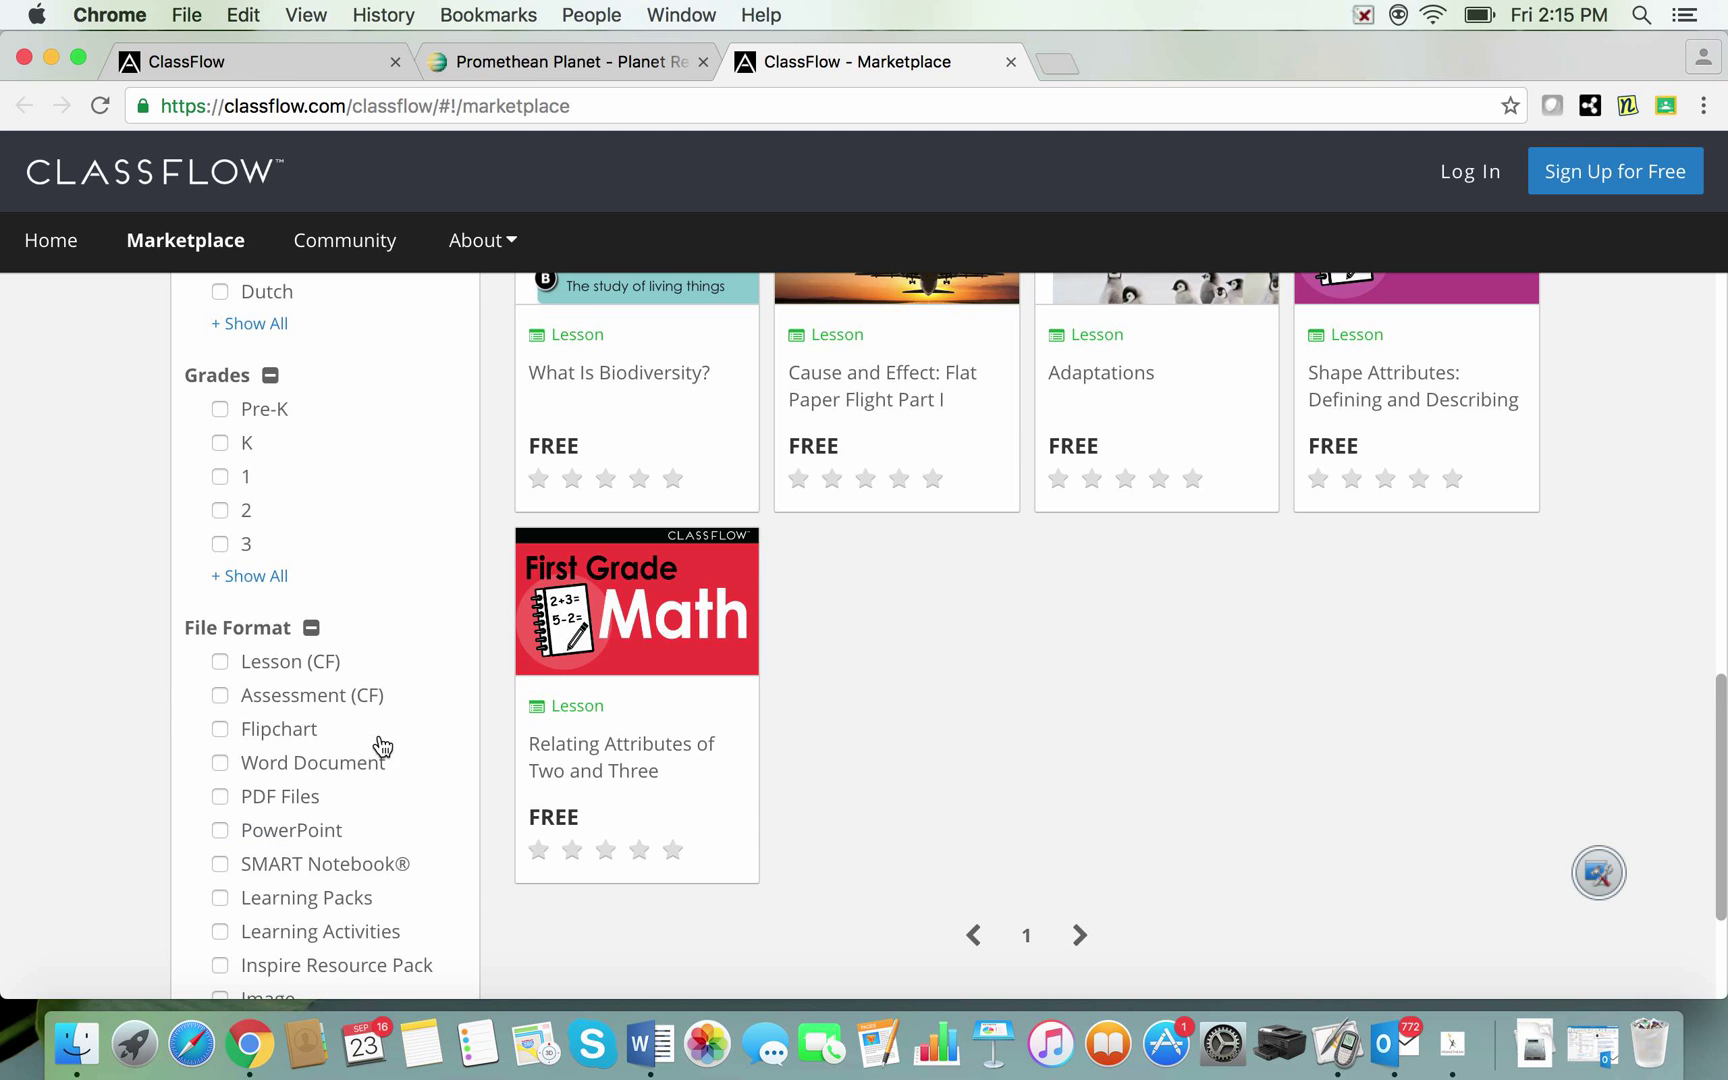
scroll(374, 707, down, 3)
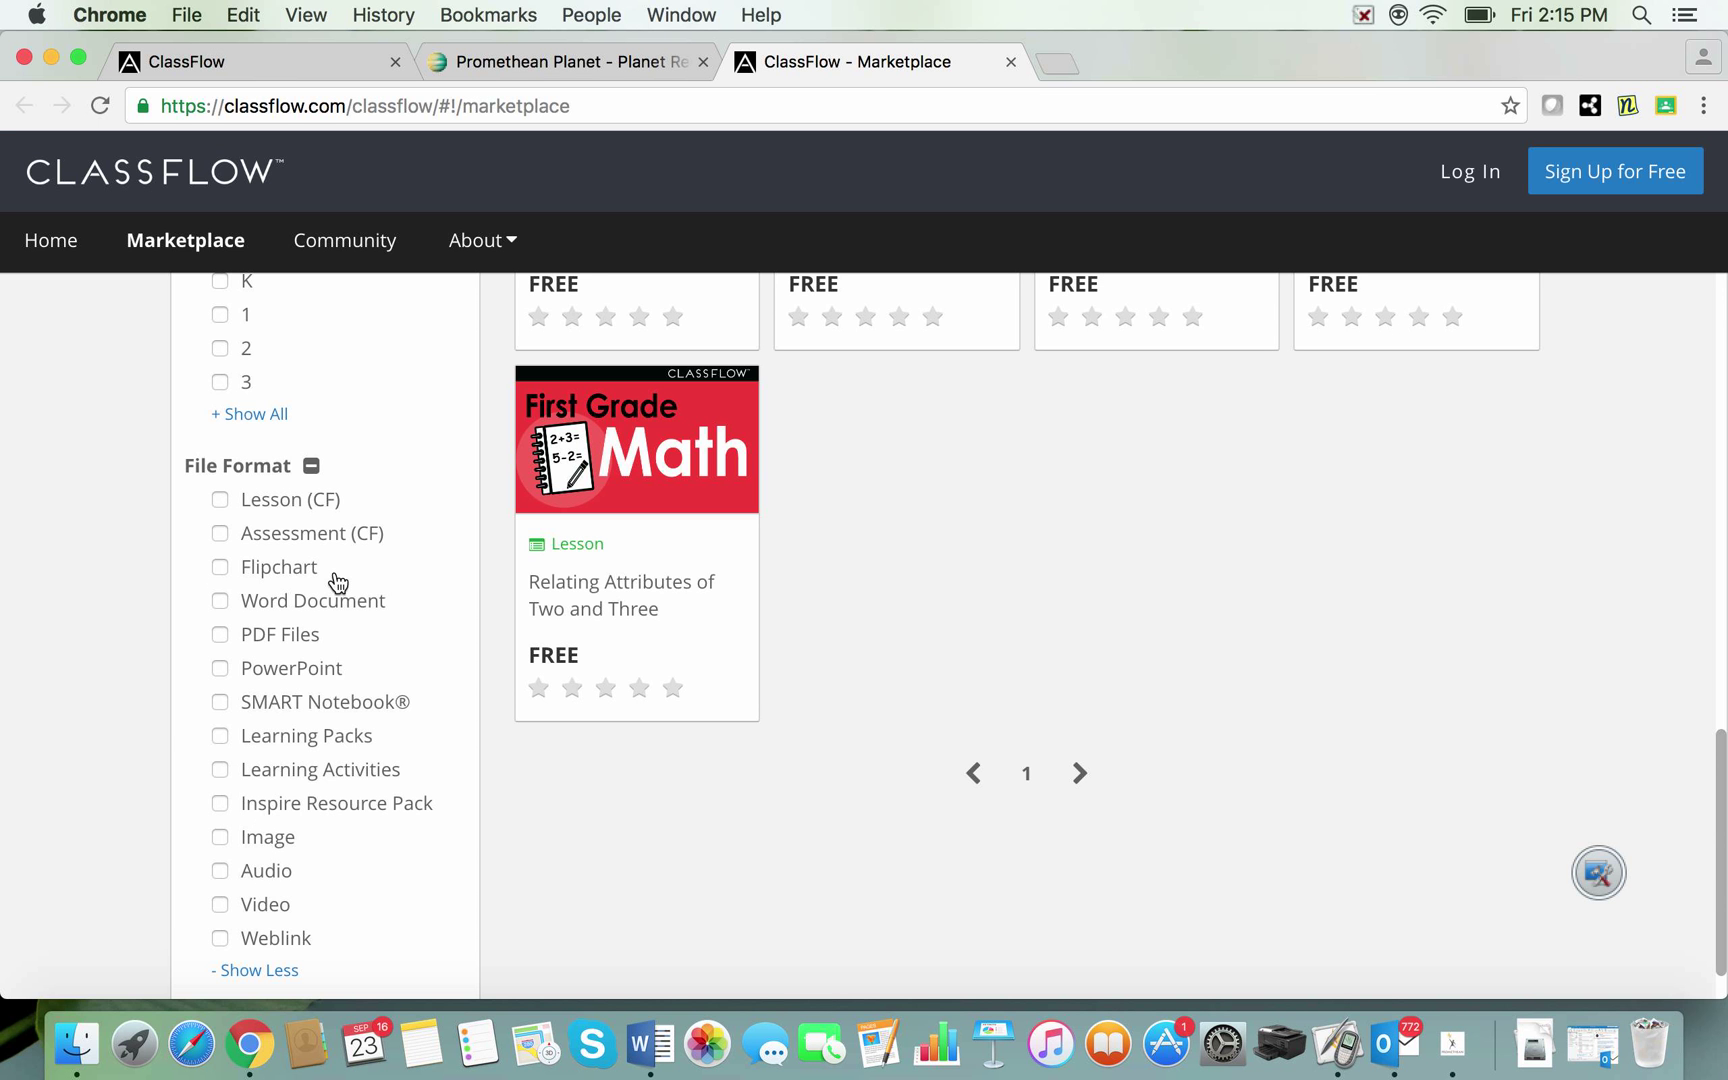
Step: Tick the Flipchart file format filter and return to the top of the results
click(221, 568)
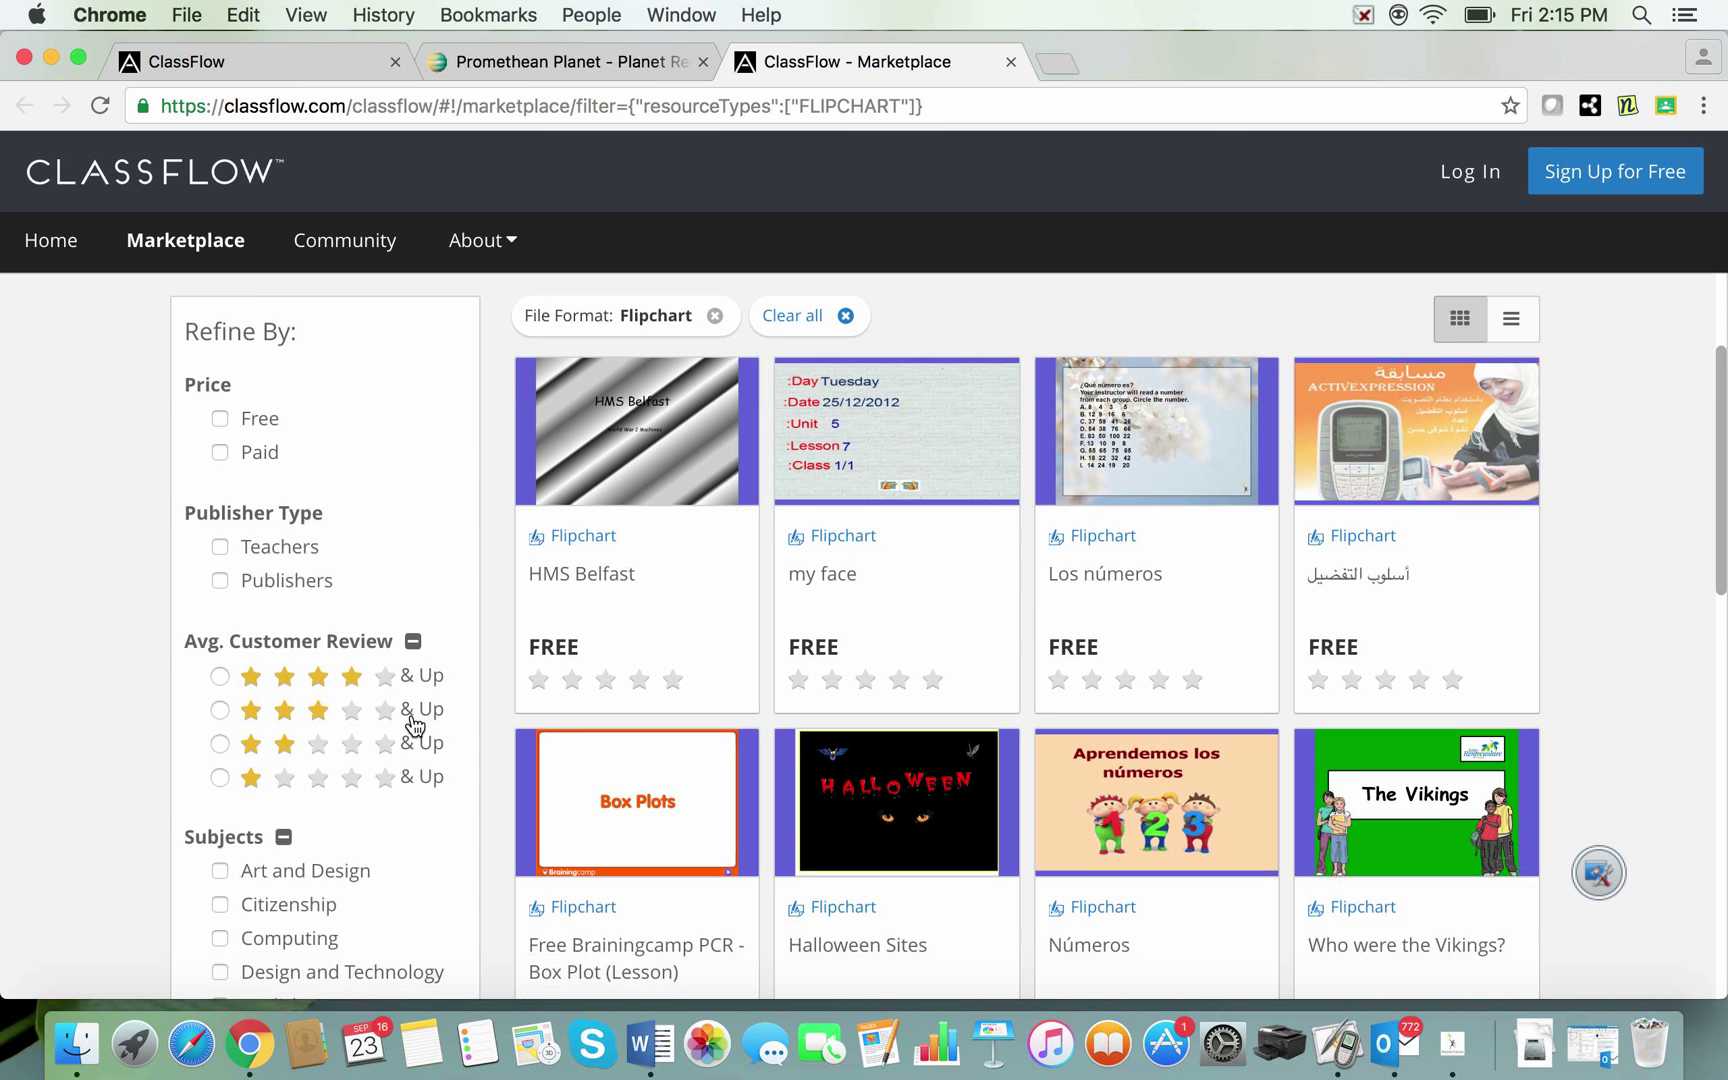
scroll(413, 715, down, 5)
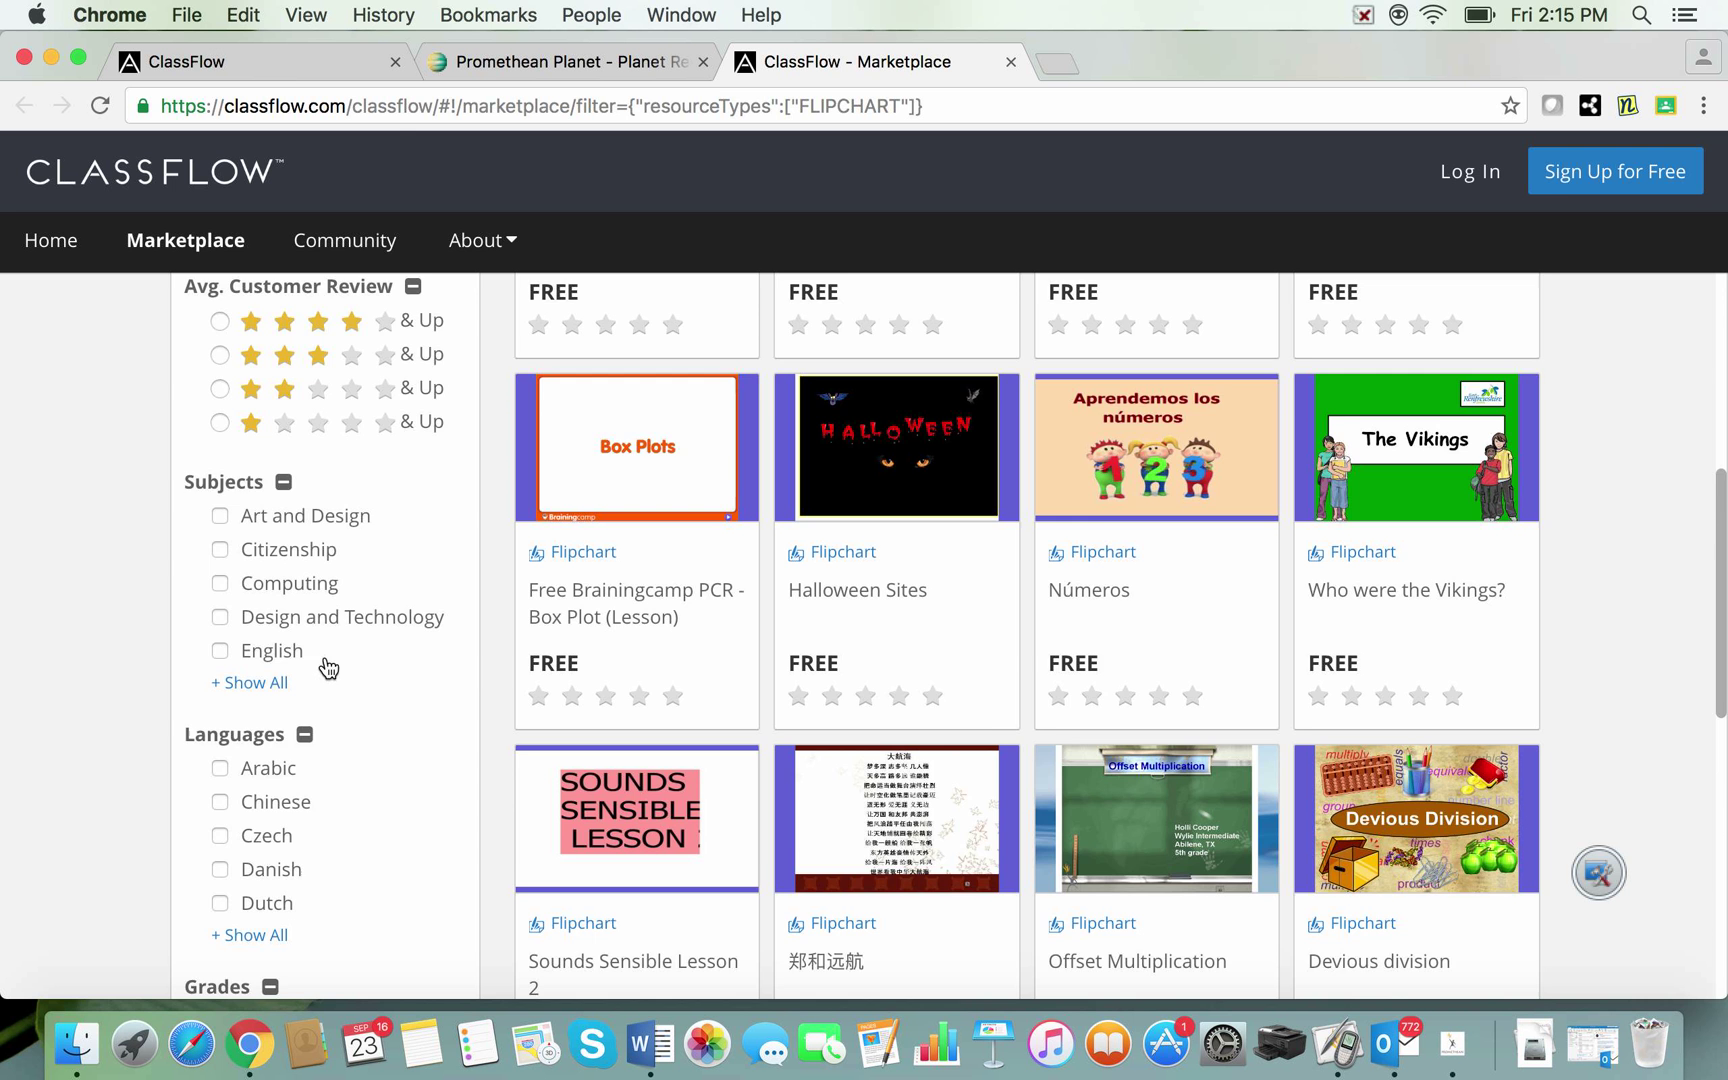
scroll(376, 745, down, 3)
scroll(376, 751, down, 5)
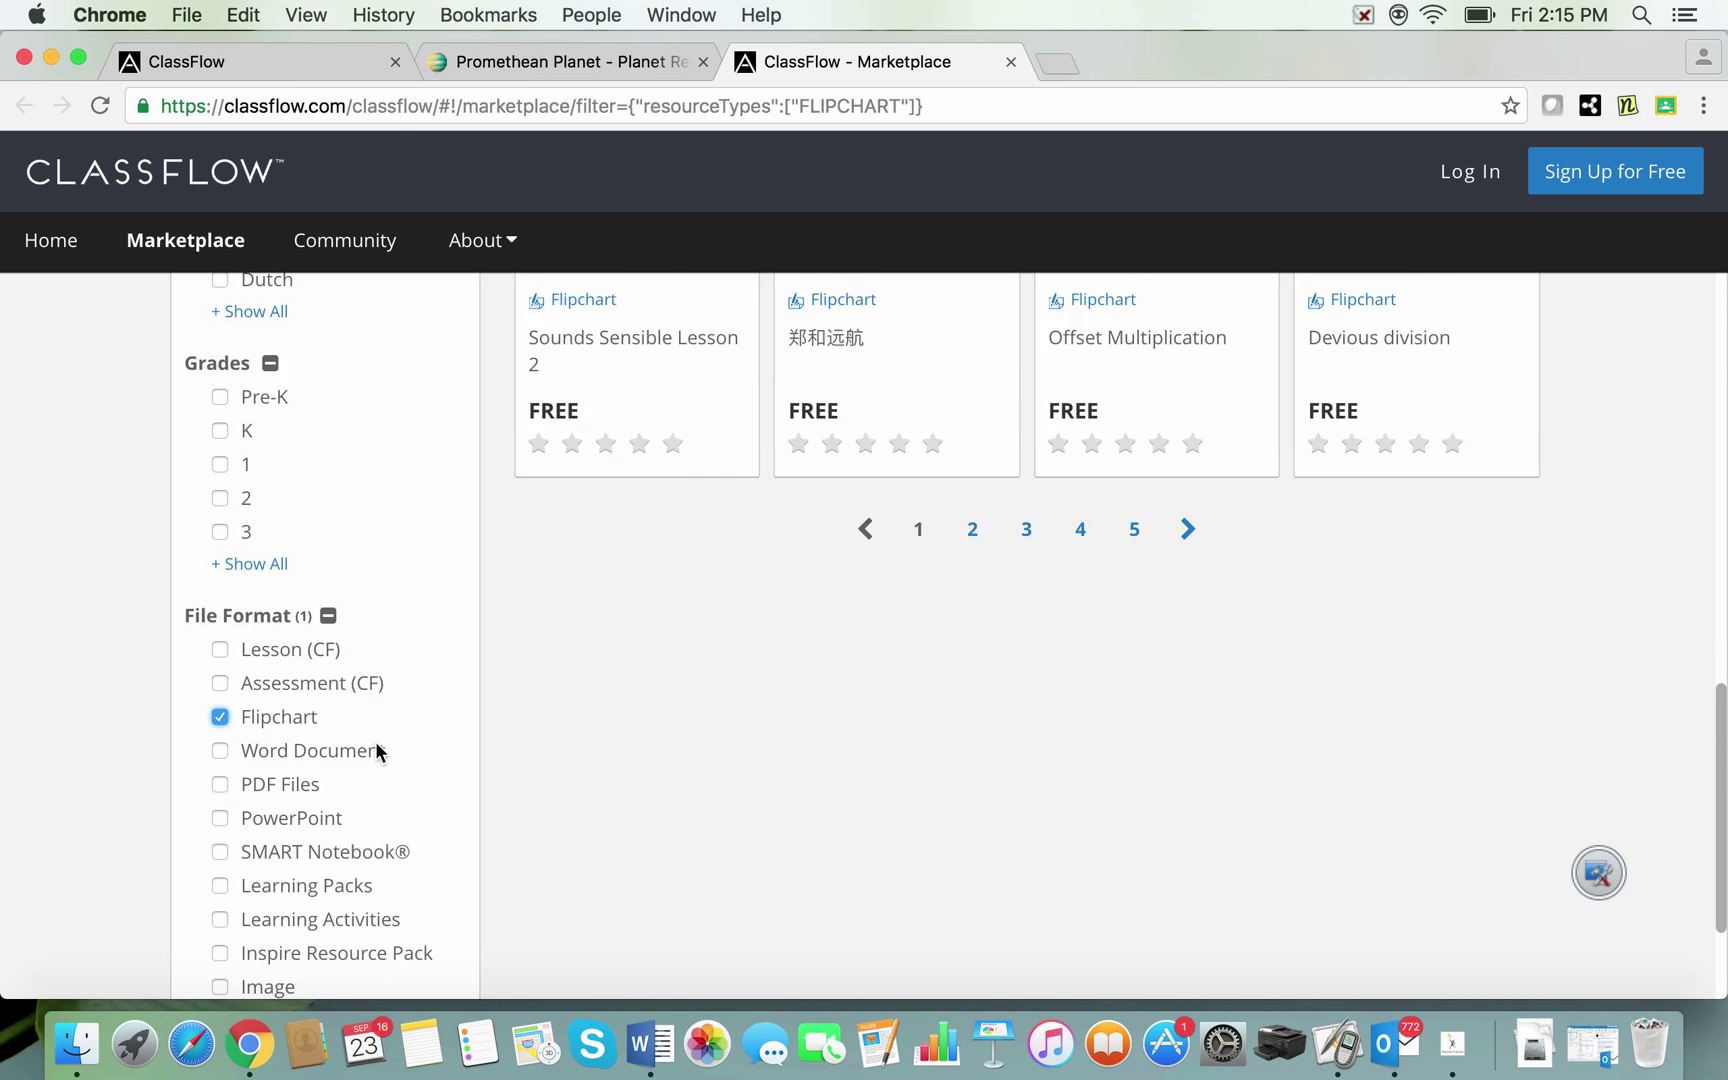
scroll(376, 751, up, 2)
scroll(375, 741, up, 10)
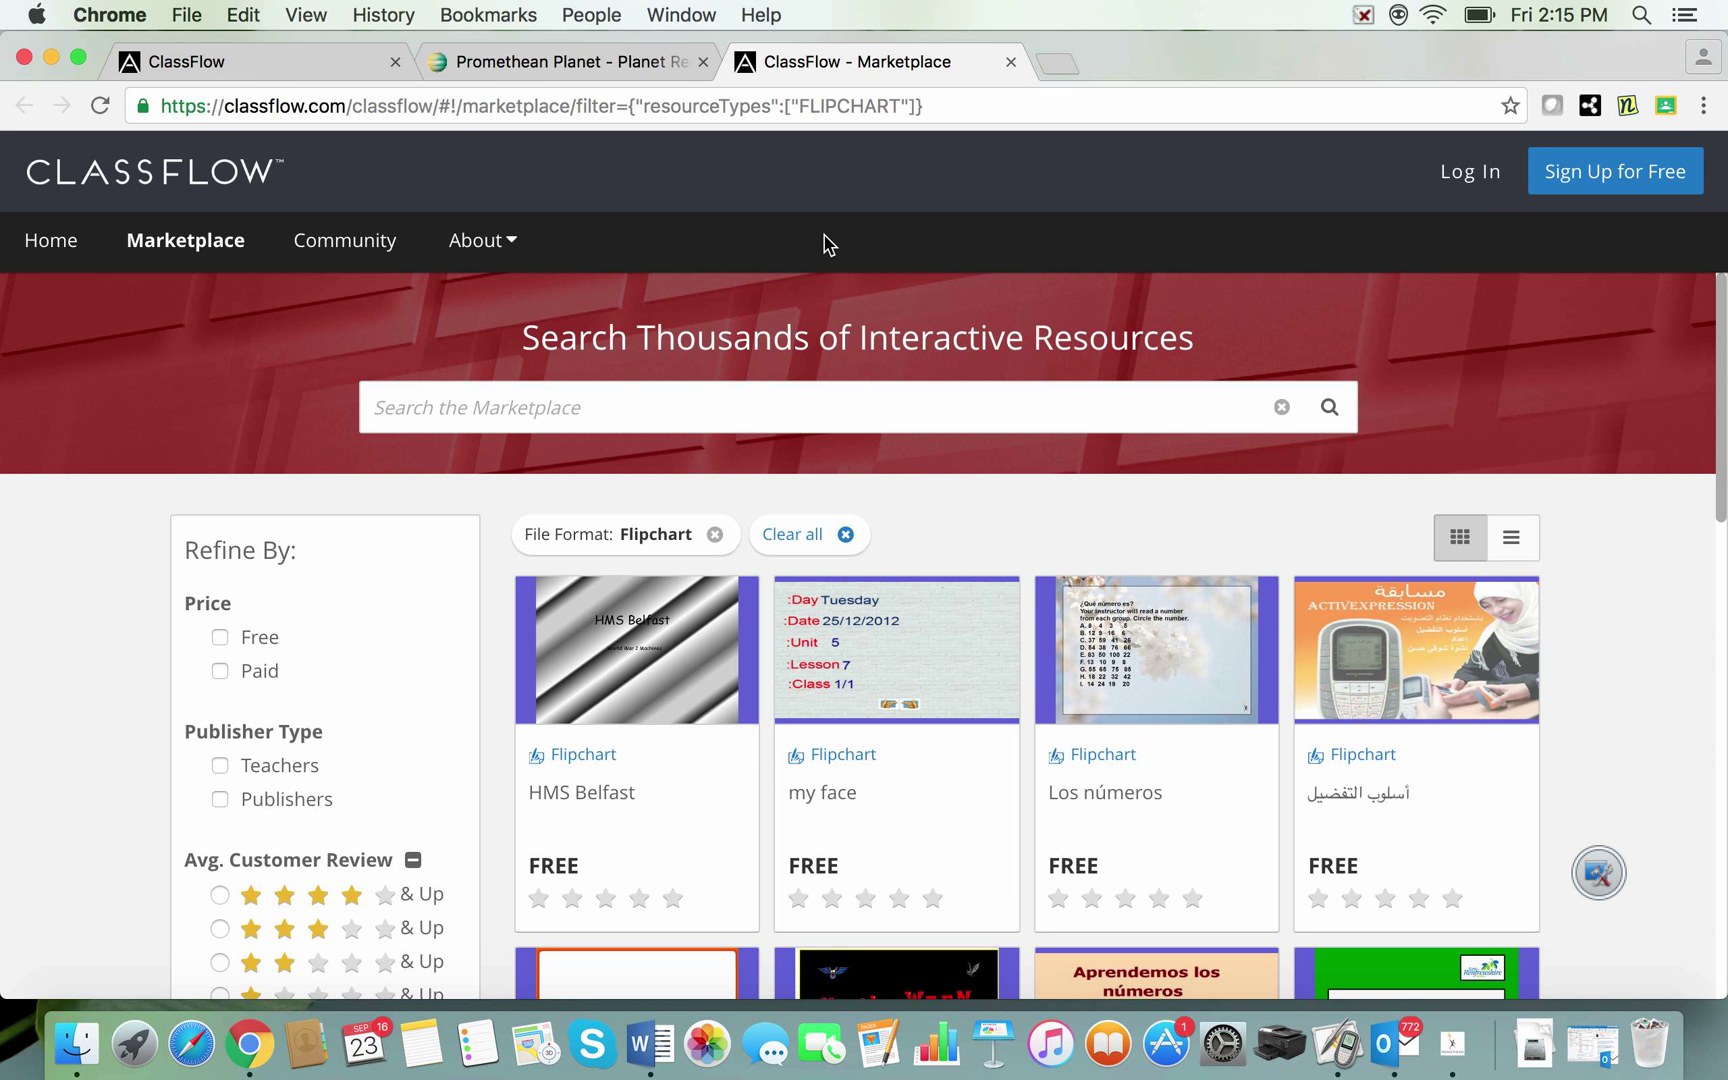
Step: On the teacher sign-in page, enter the account e-mail and password and log in
click(1472, 174)
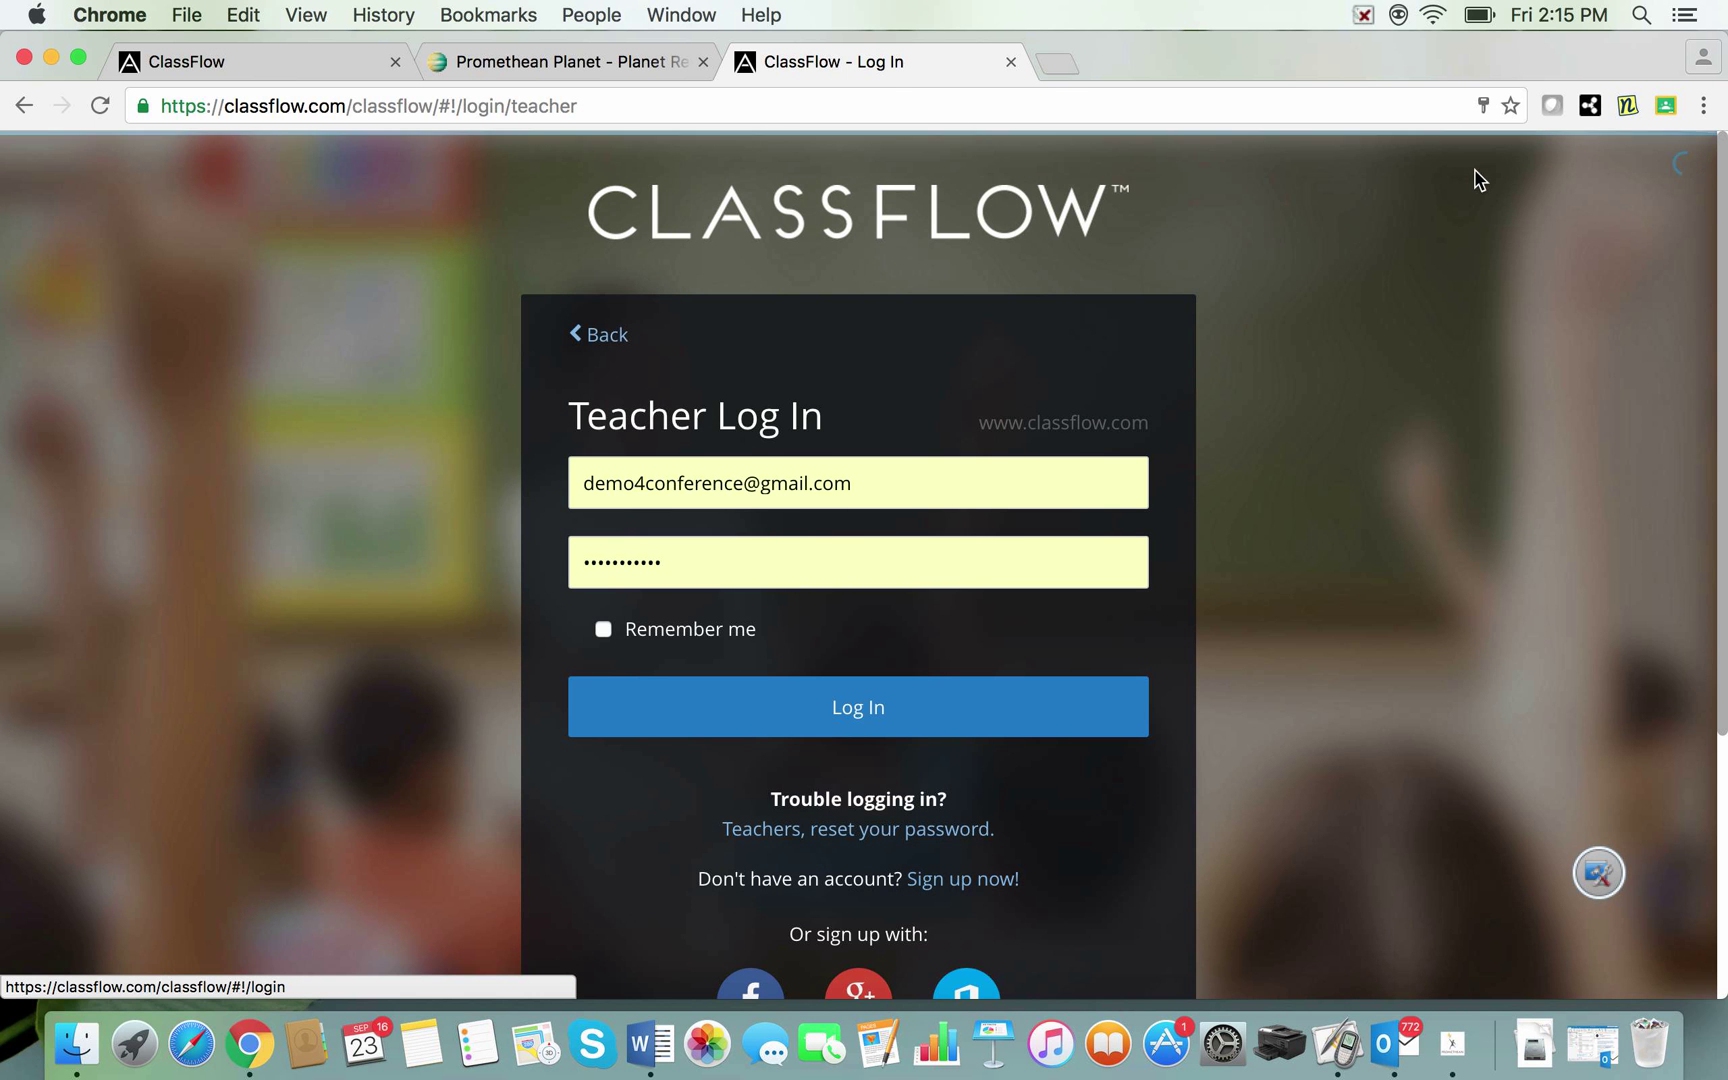
drag(900, 483, 583, 488)
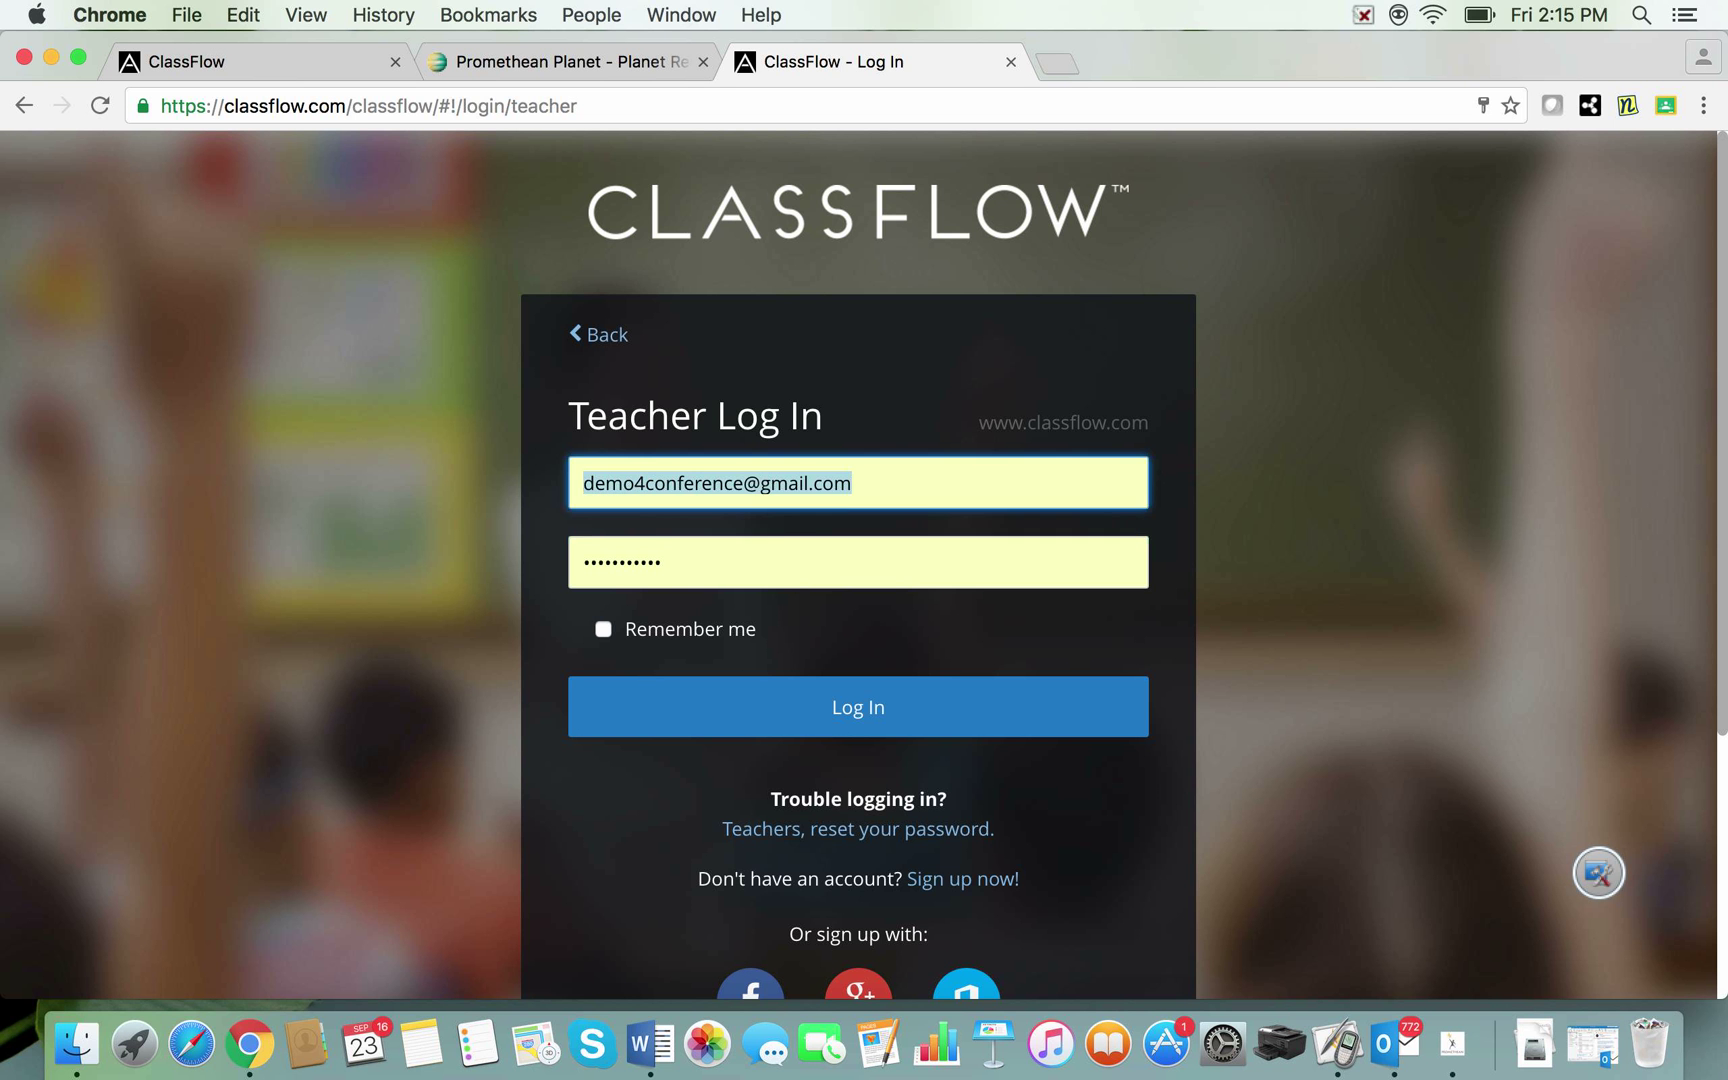
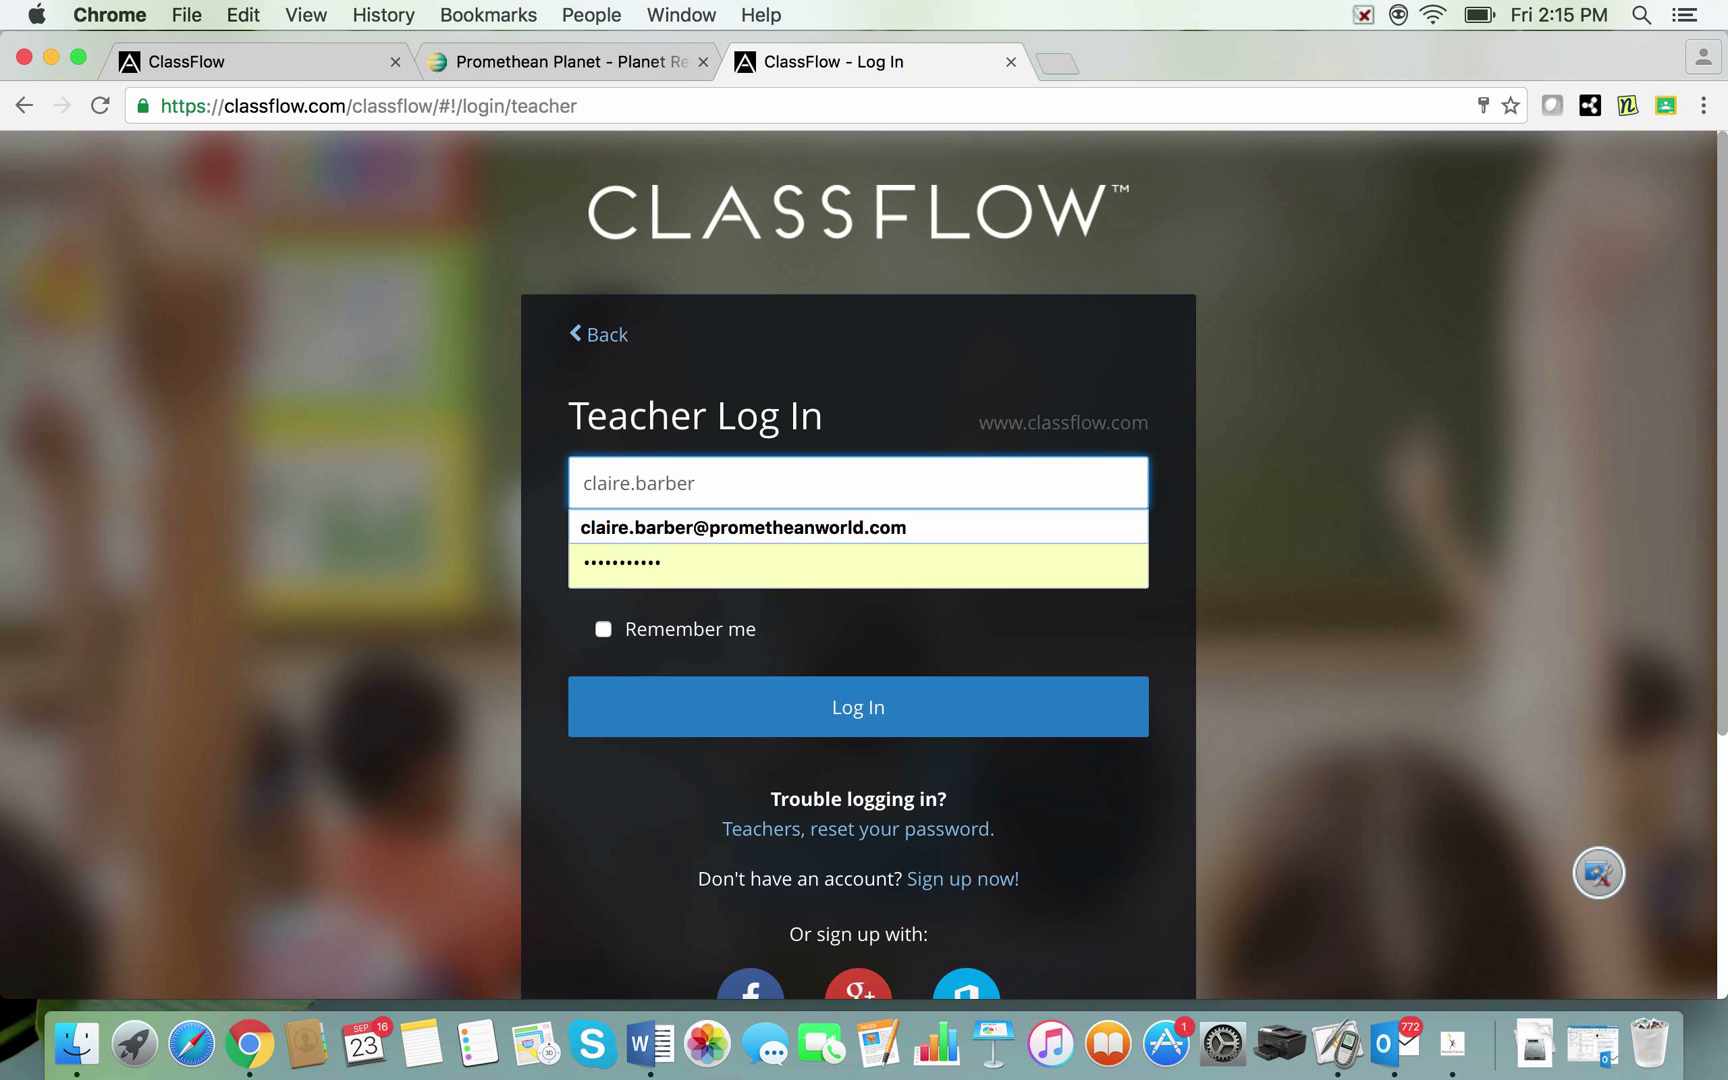
key(Down)
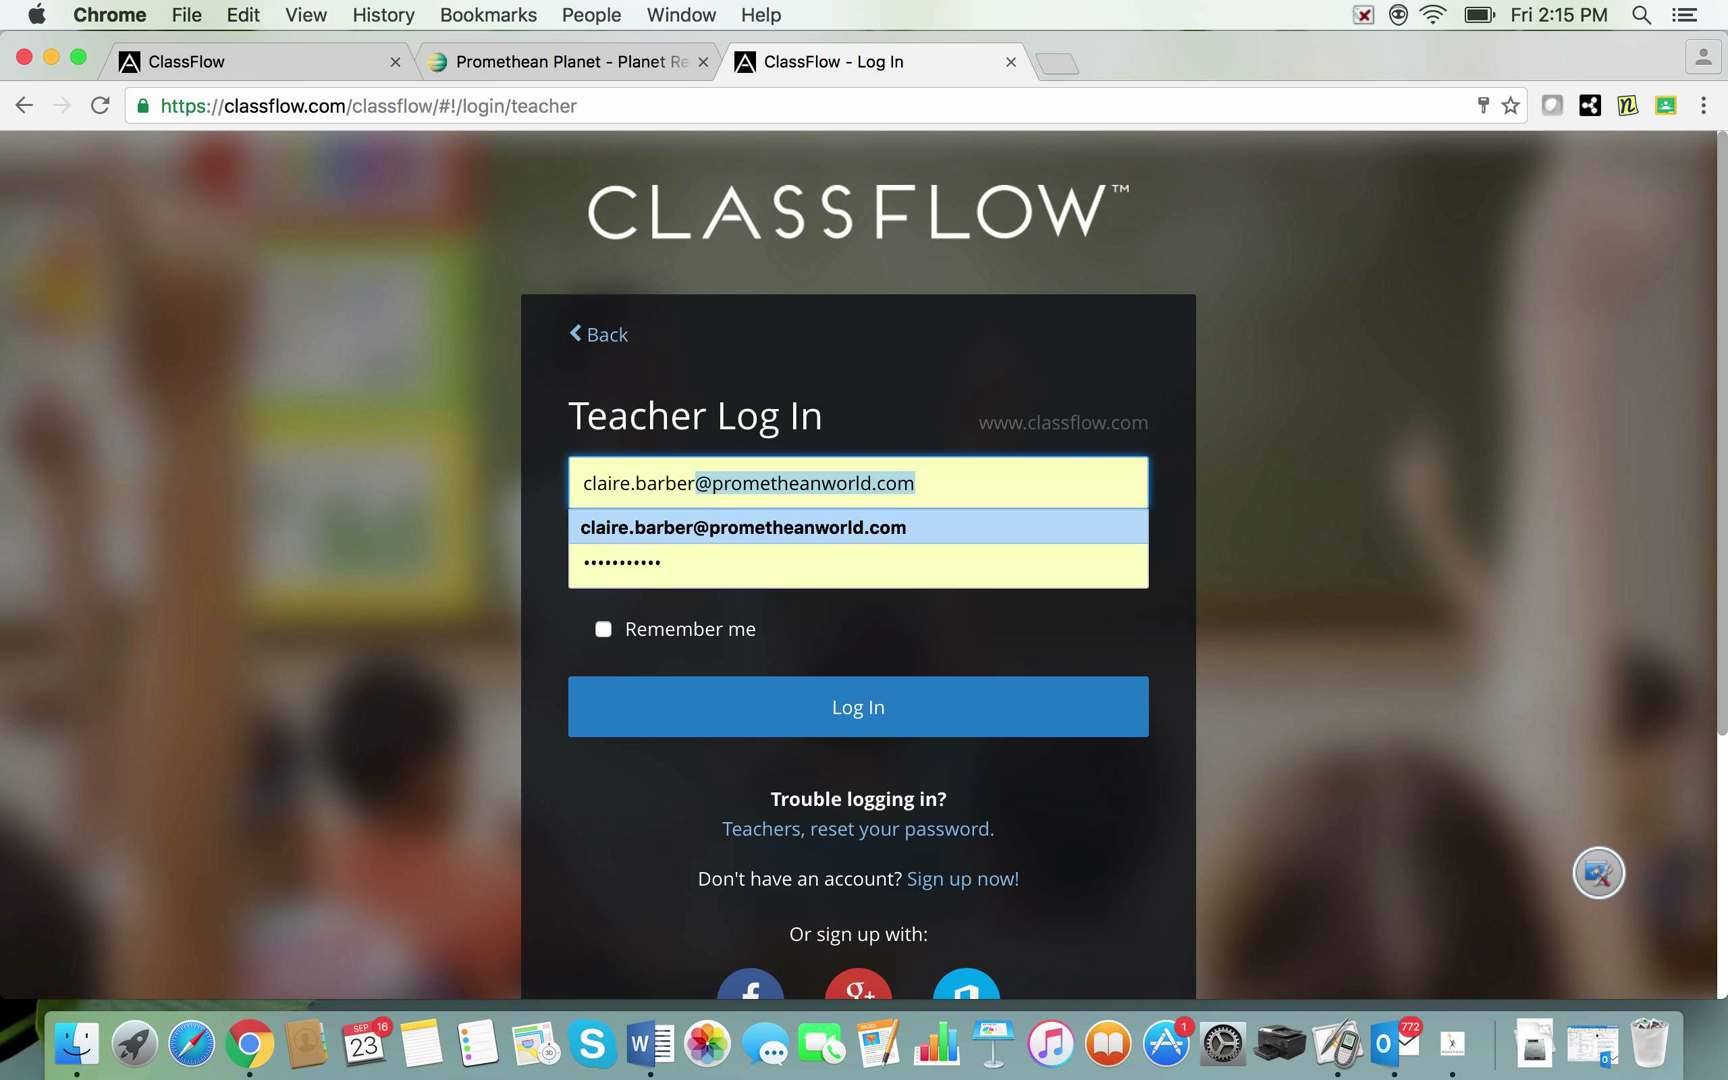
key(Return)
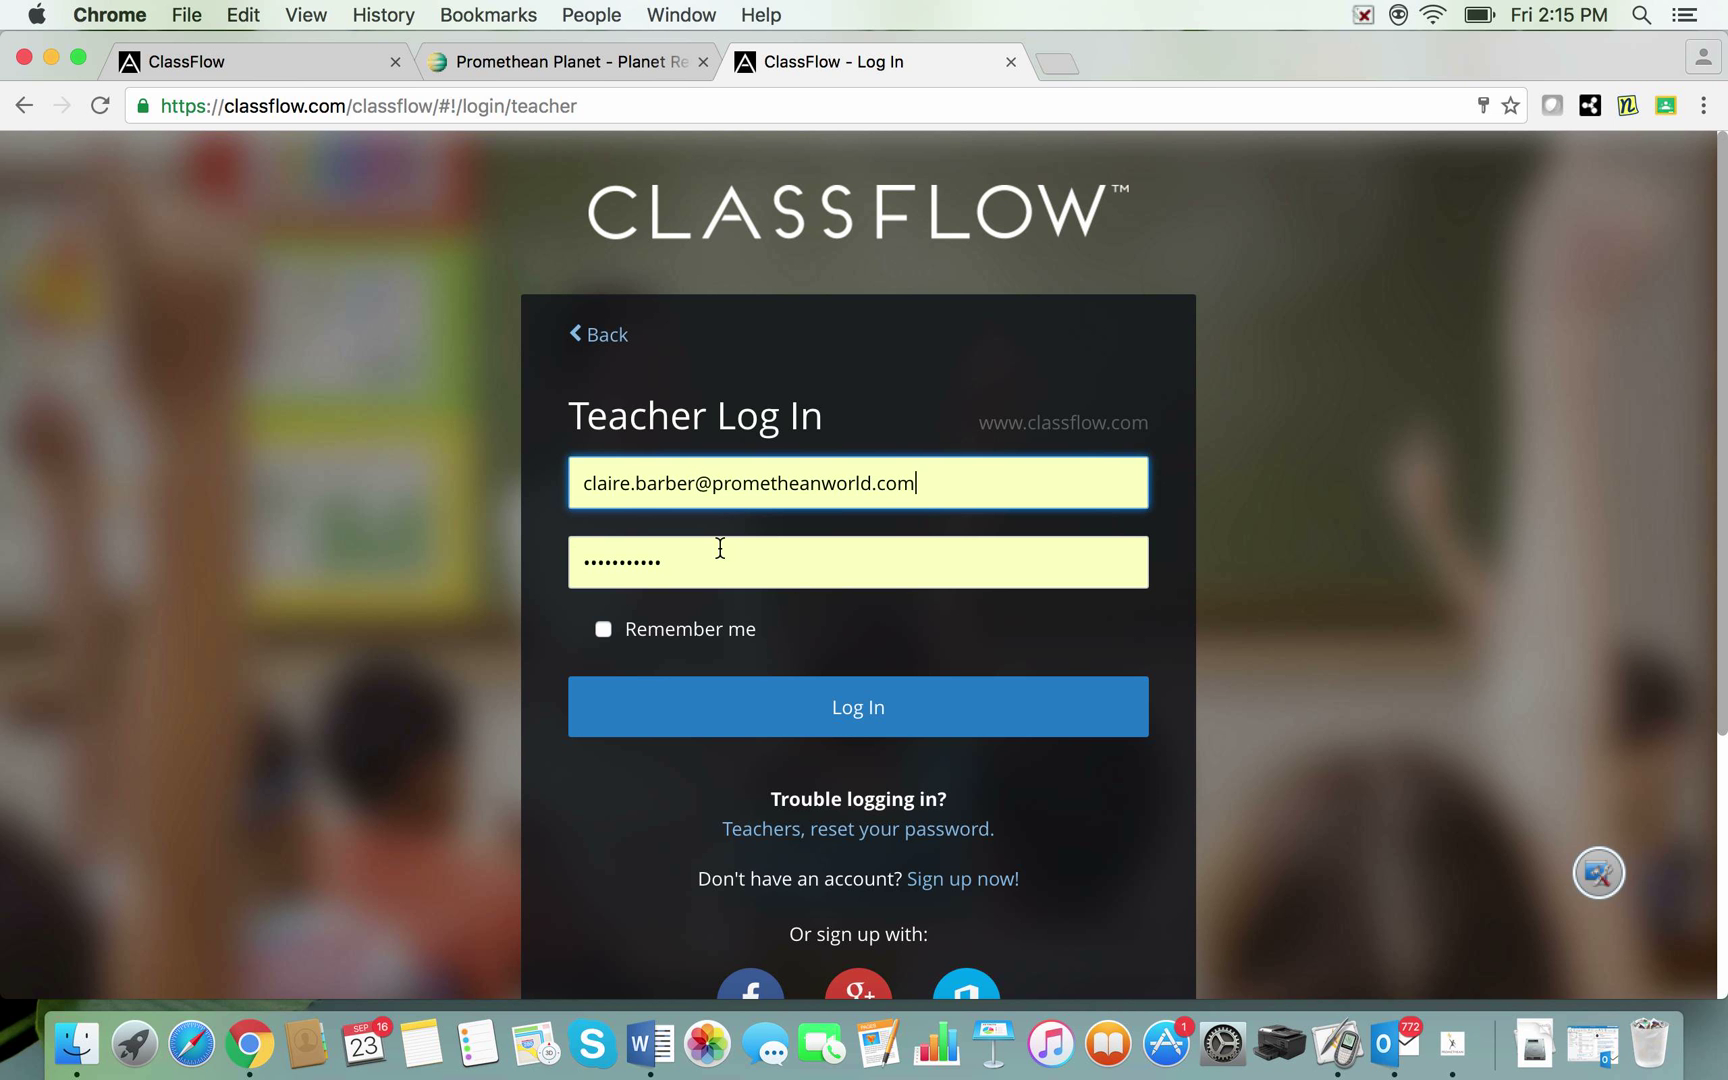
drag(708, 563, 575, 550)
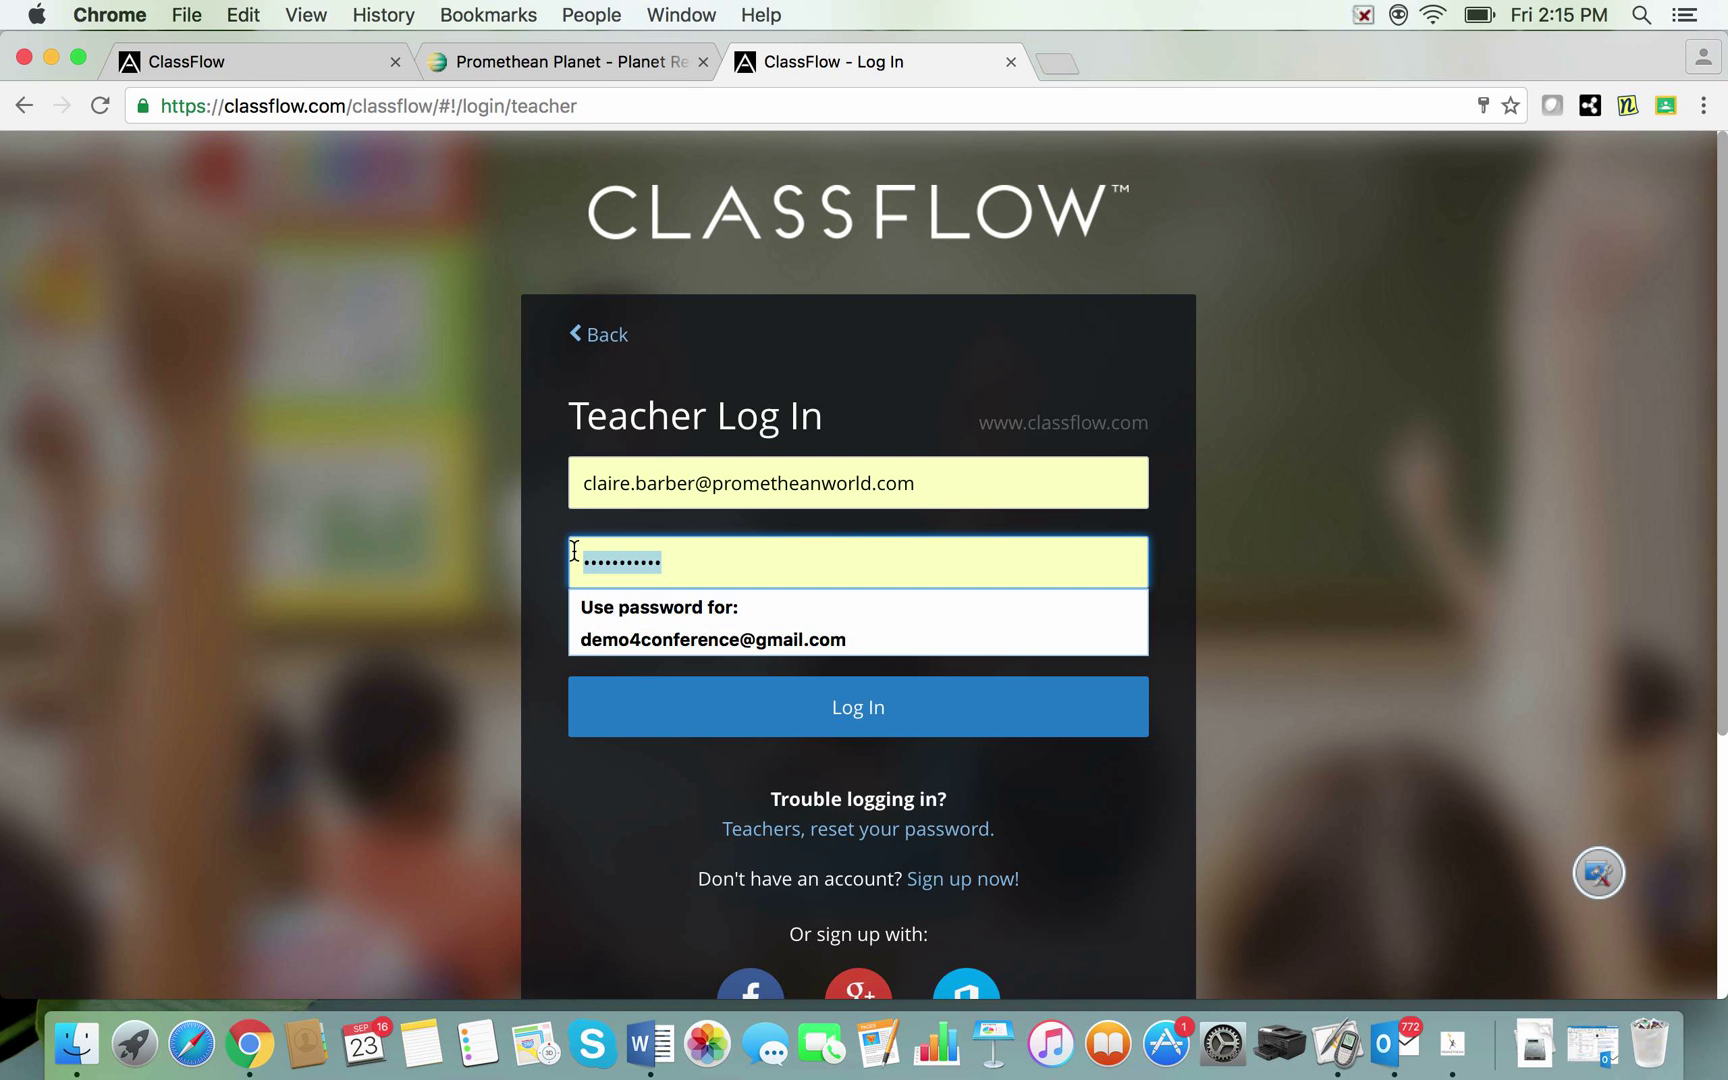
text(•••••)
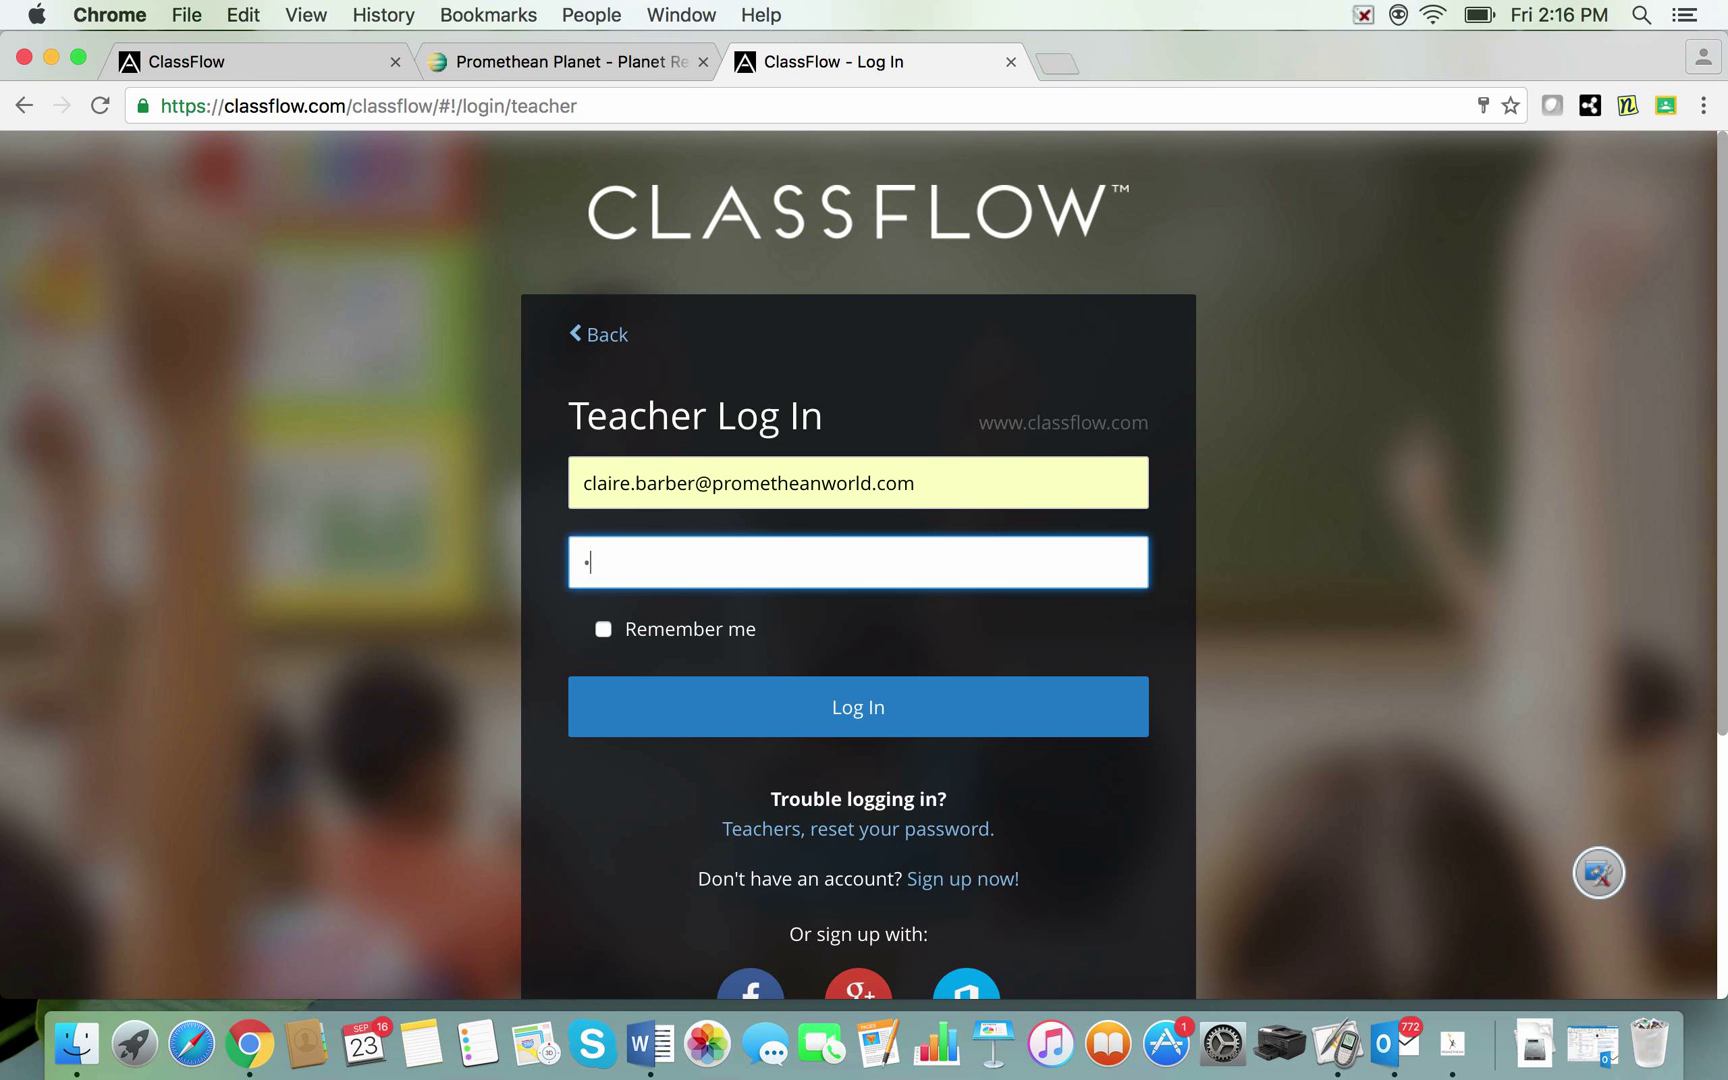
text(••••)
key(Return)
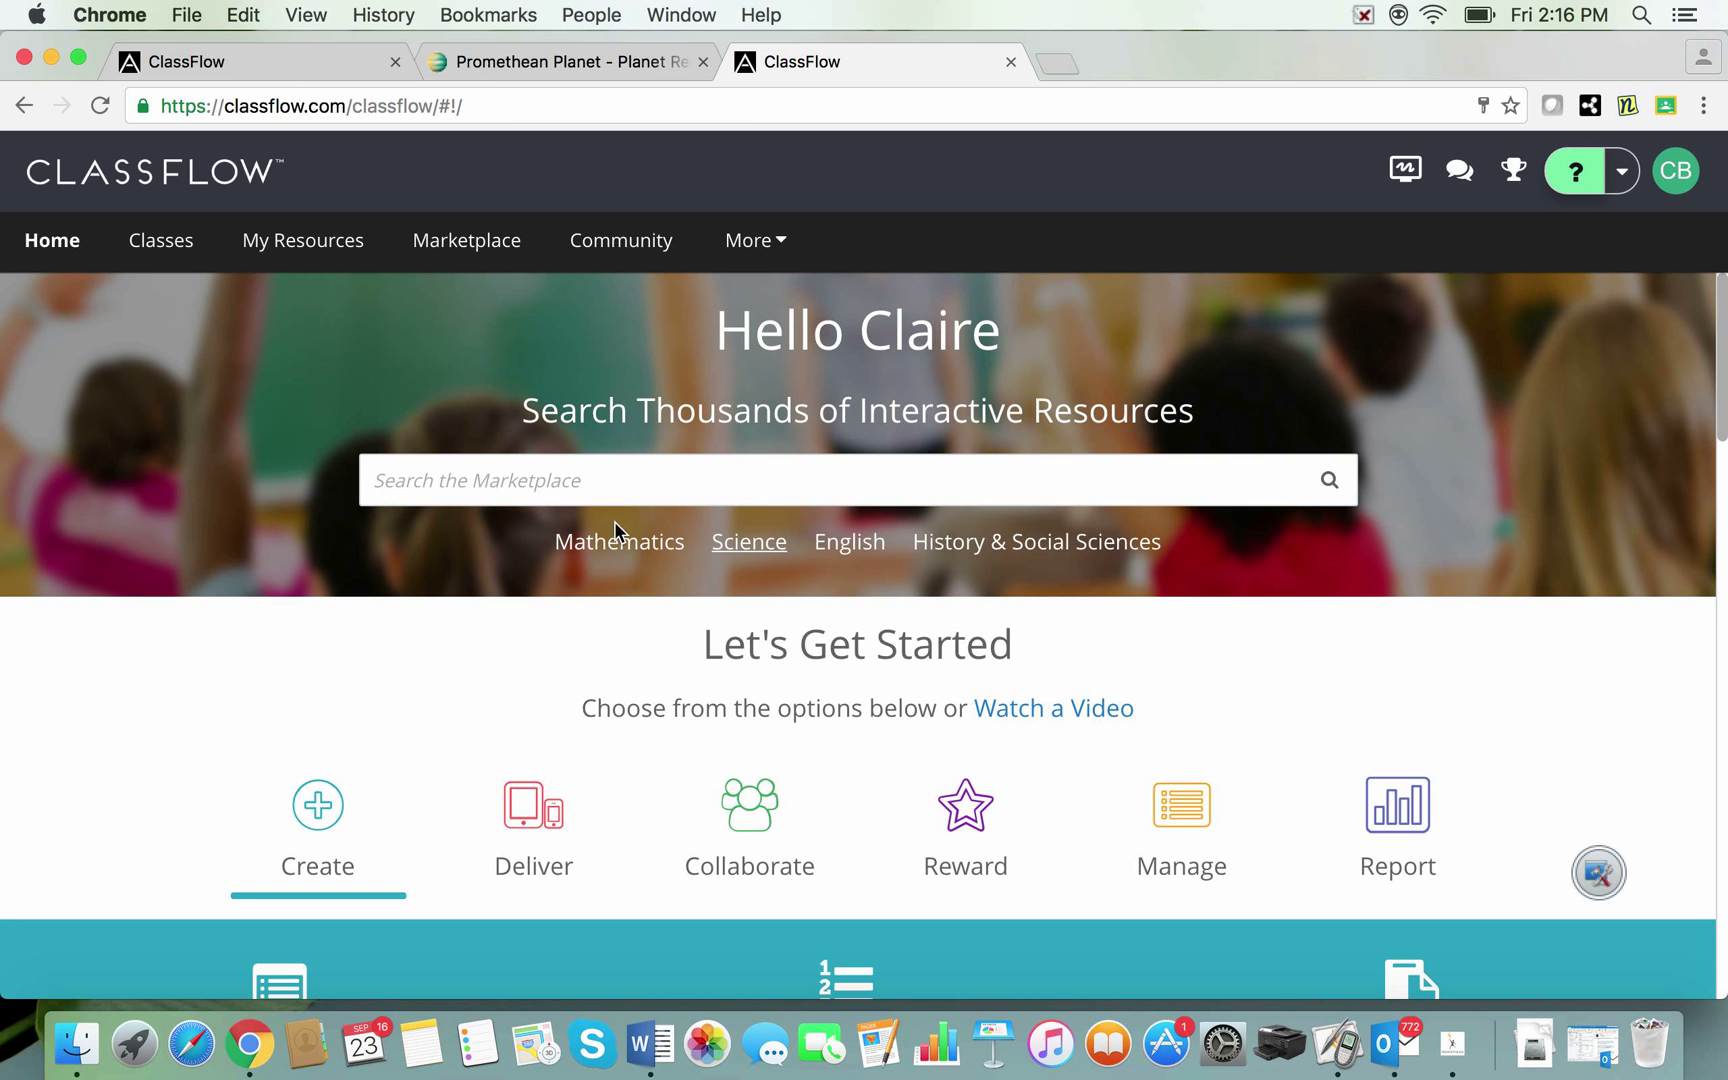
Step: Search the Marketplace for 'fractions'
click(488, 481)
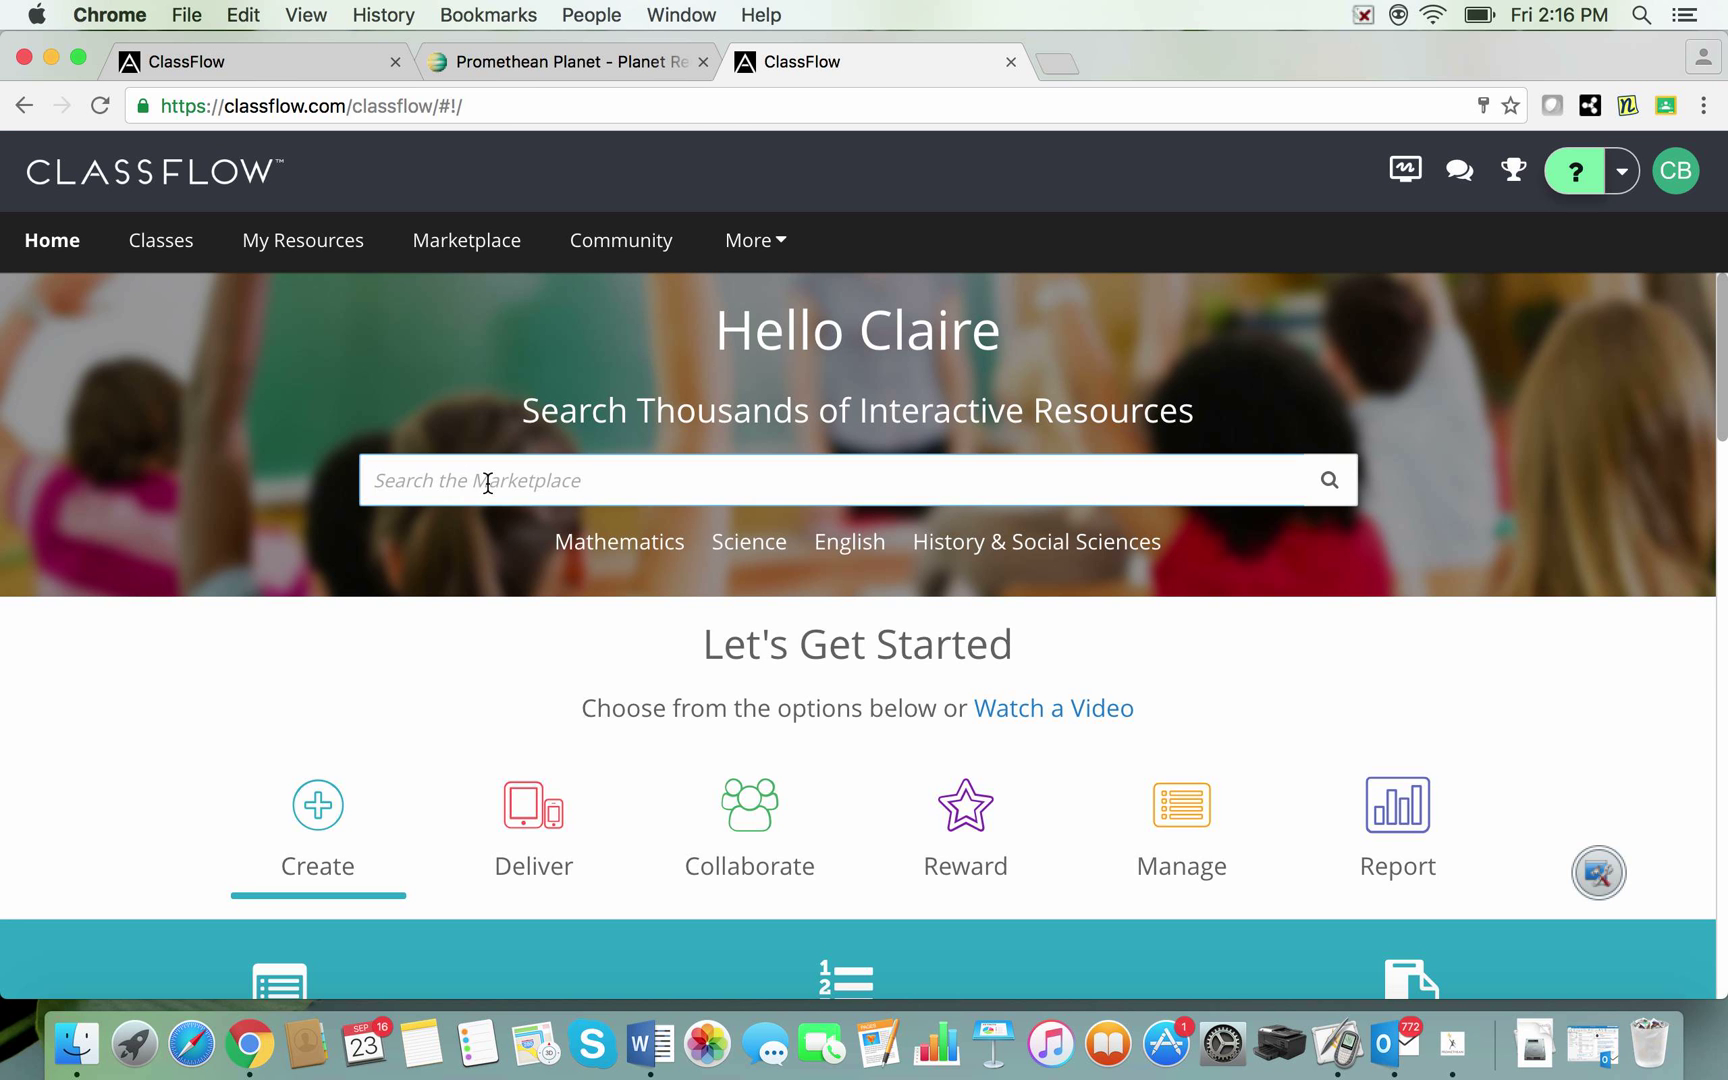
text(fractions)
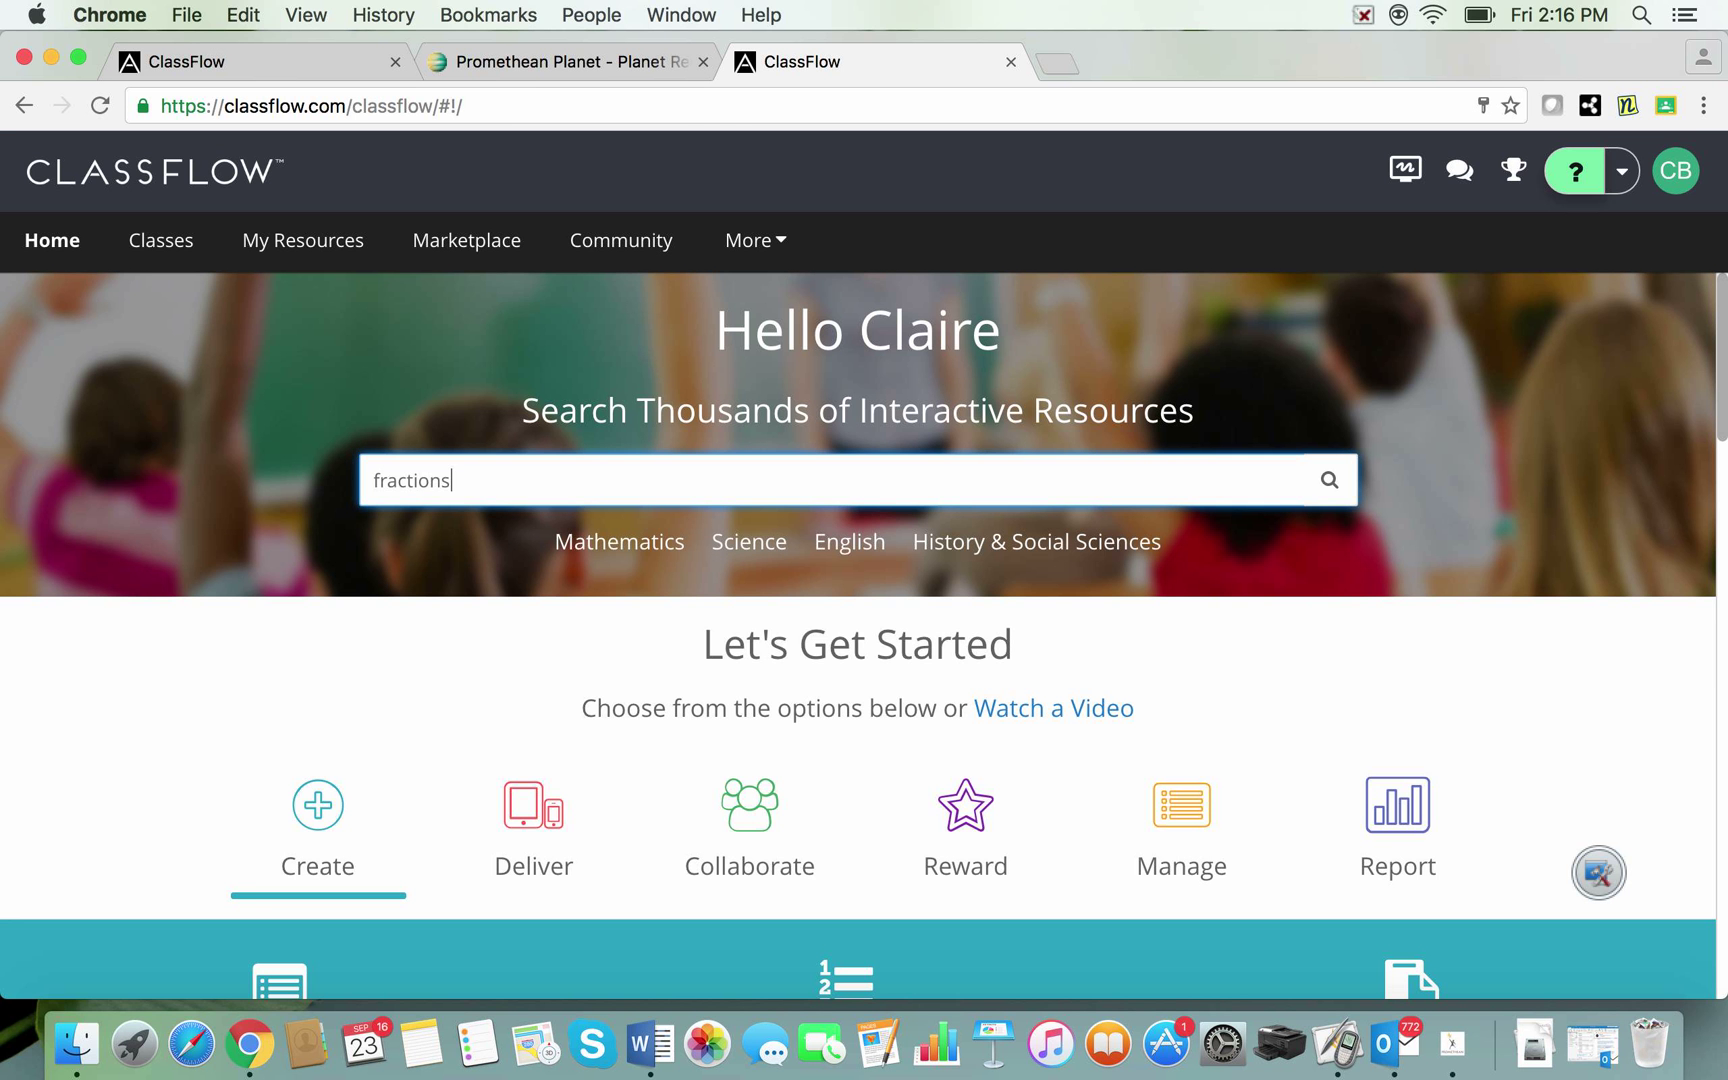
key(Return)
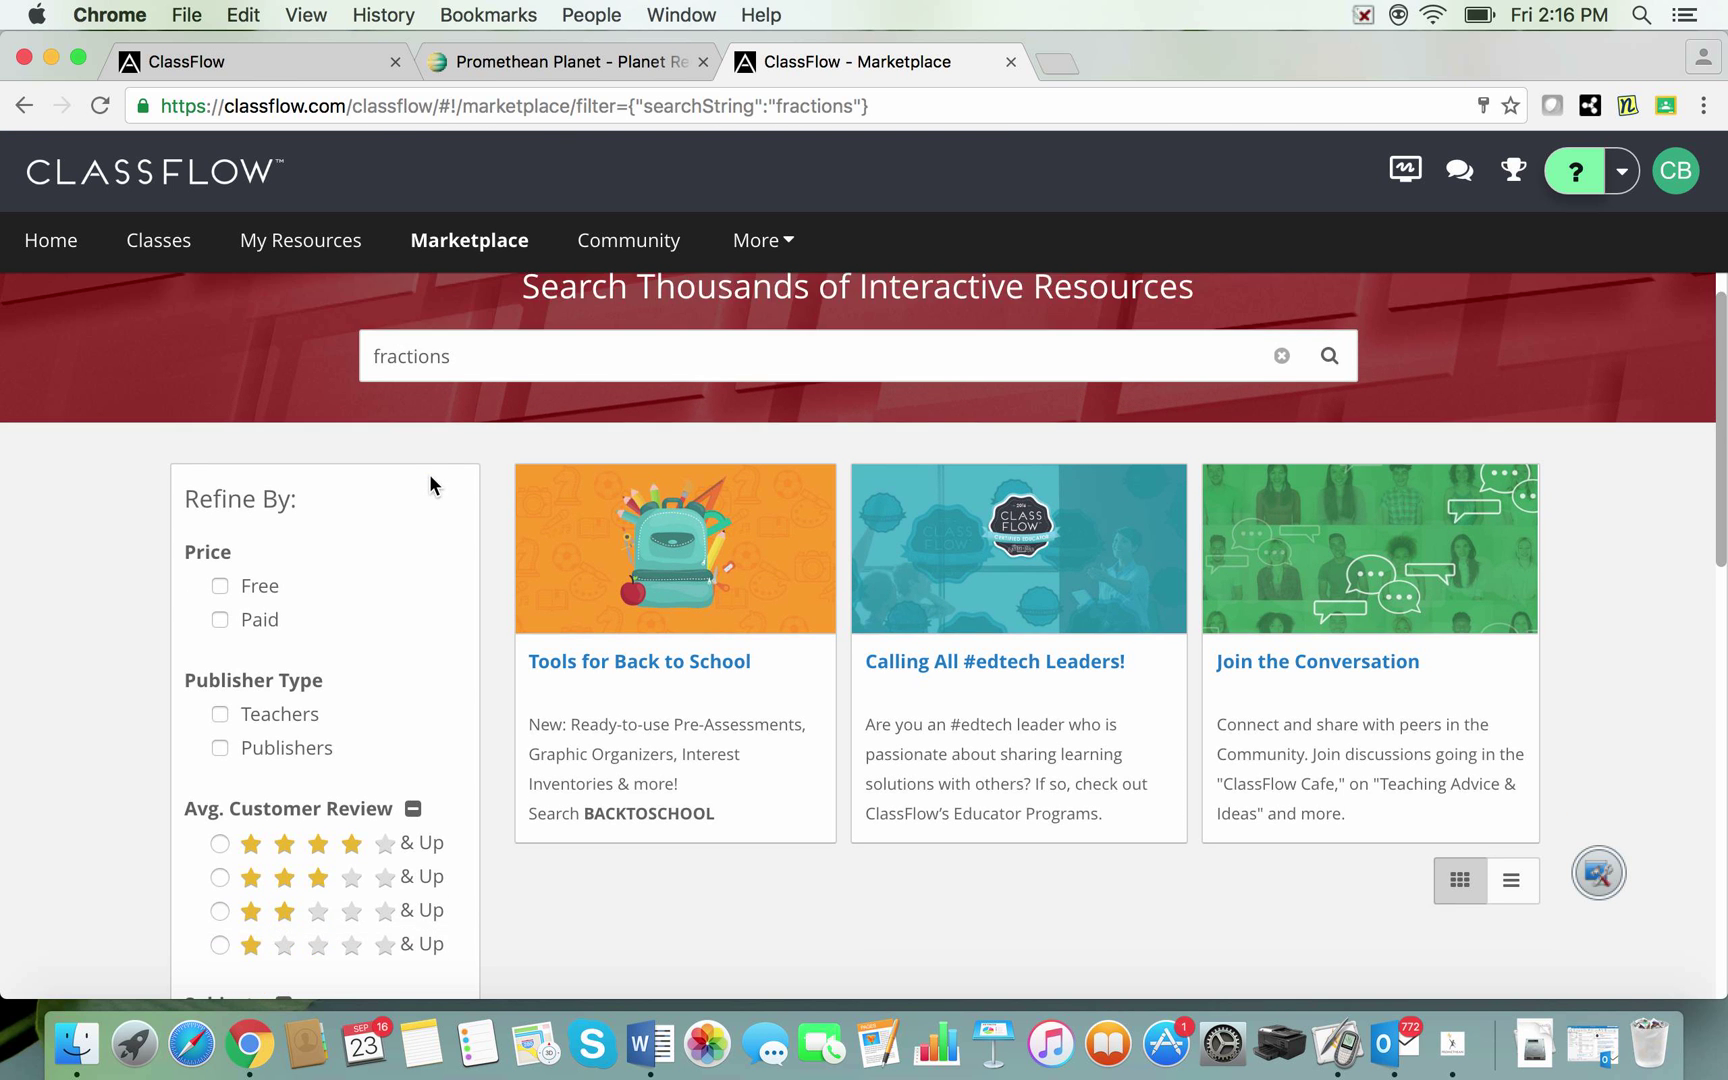
Step: Show all file formats and restrict the fractions results to Flipchart
scroll(429, 474, down, 5)
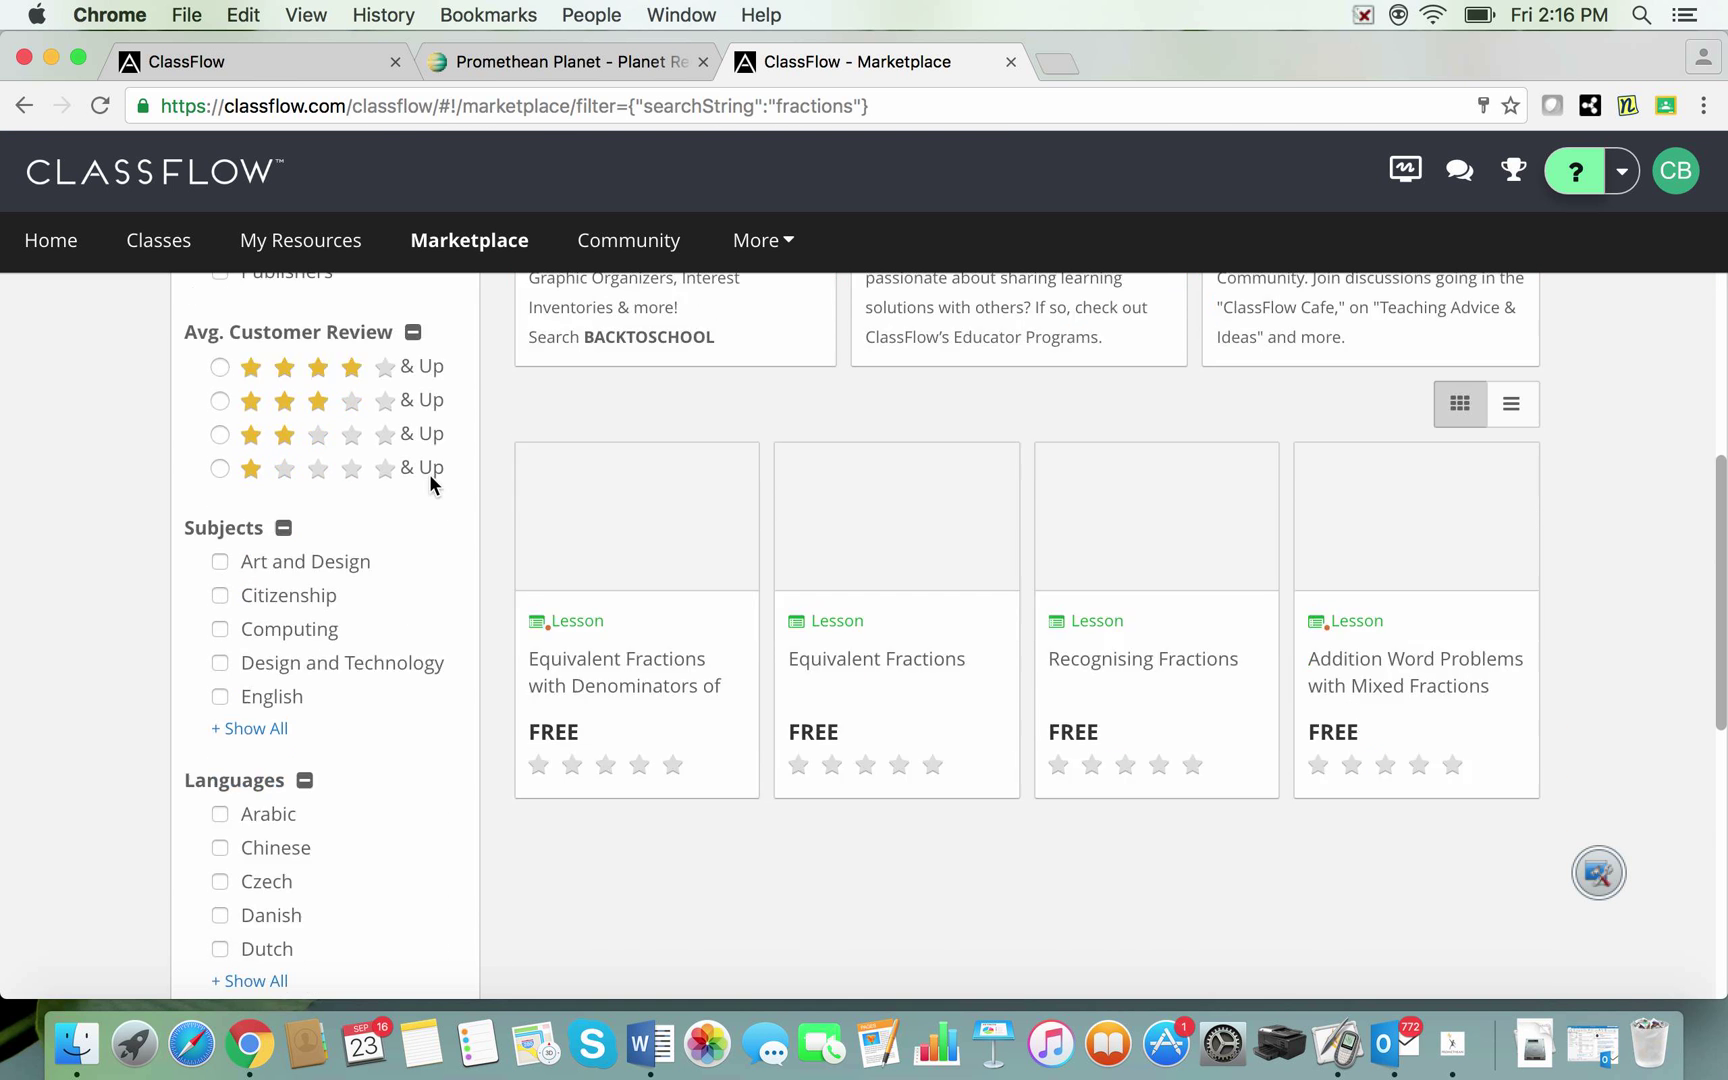
scroll(432, 484, down, 7)
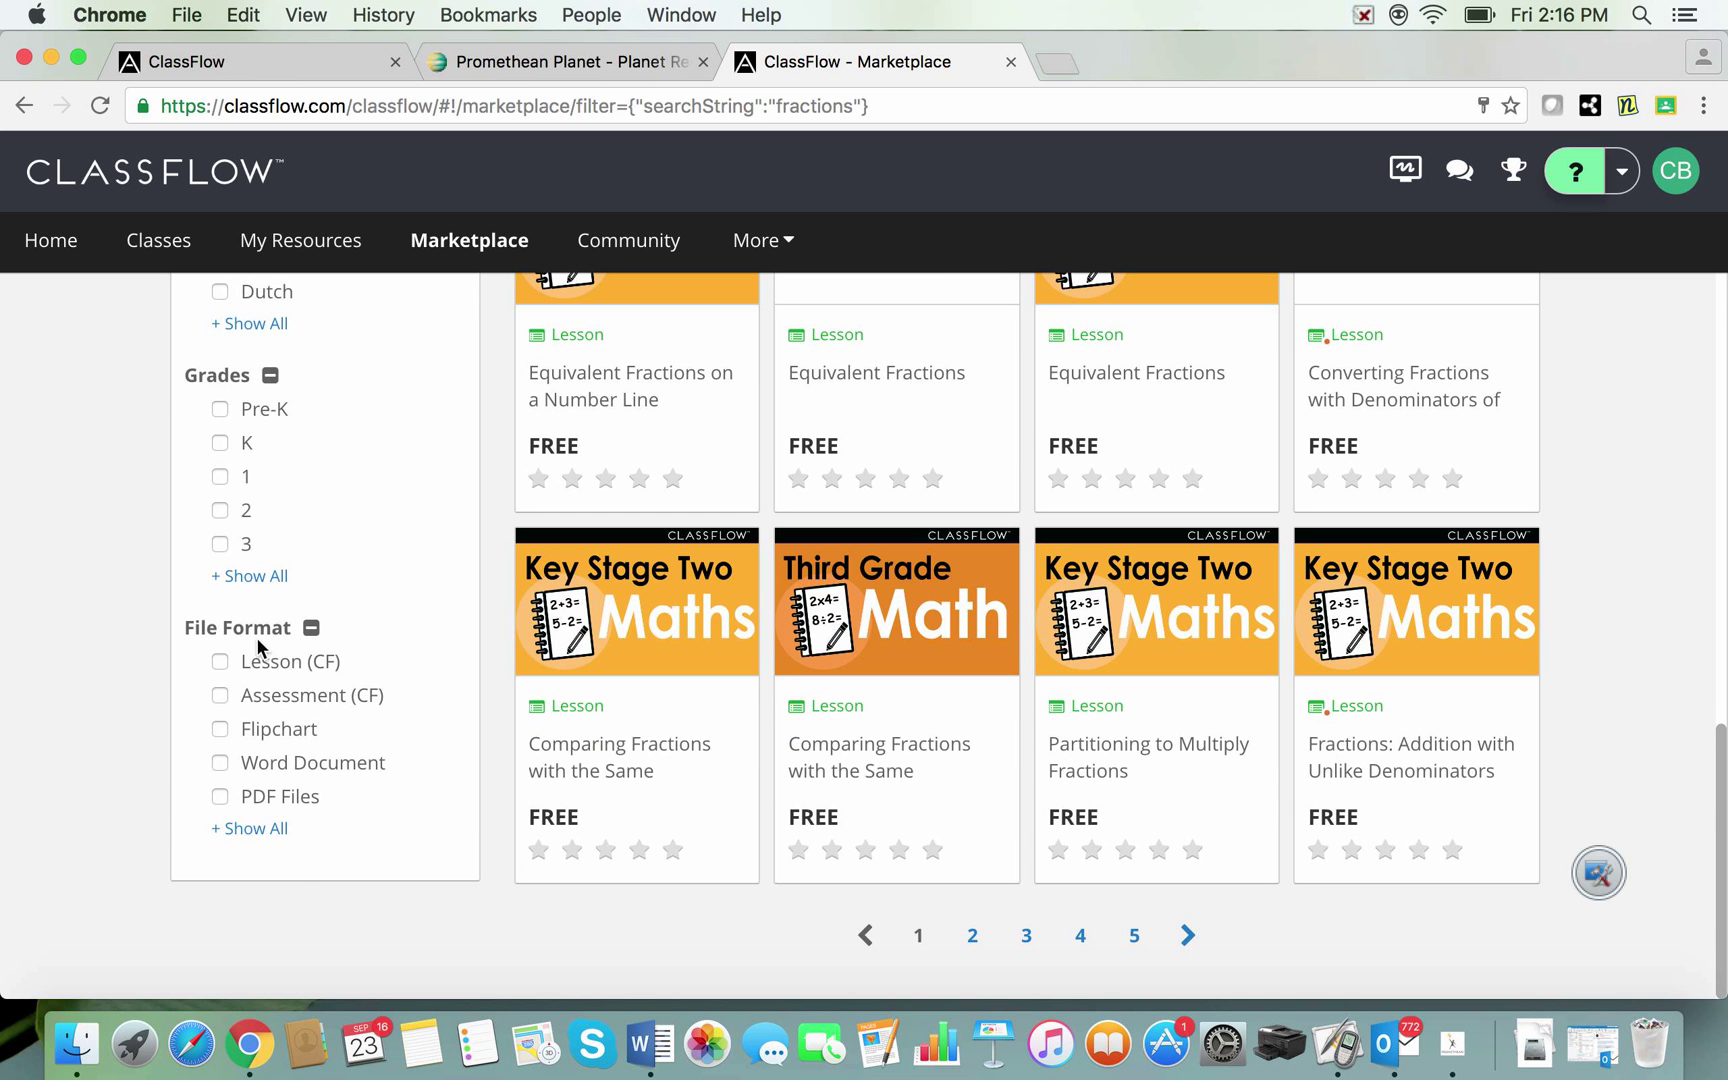
click(251, 828)
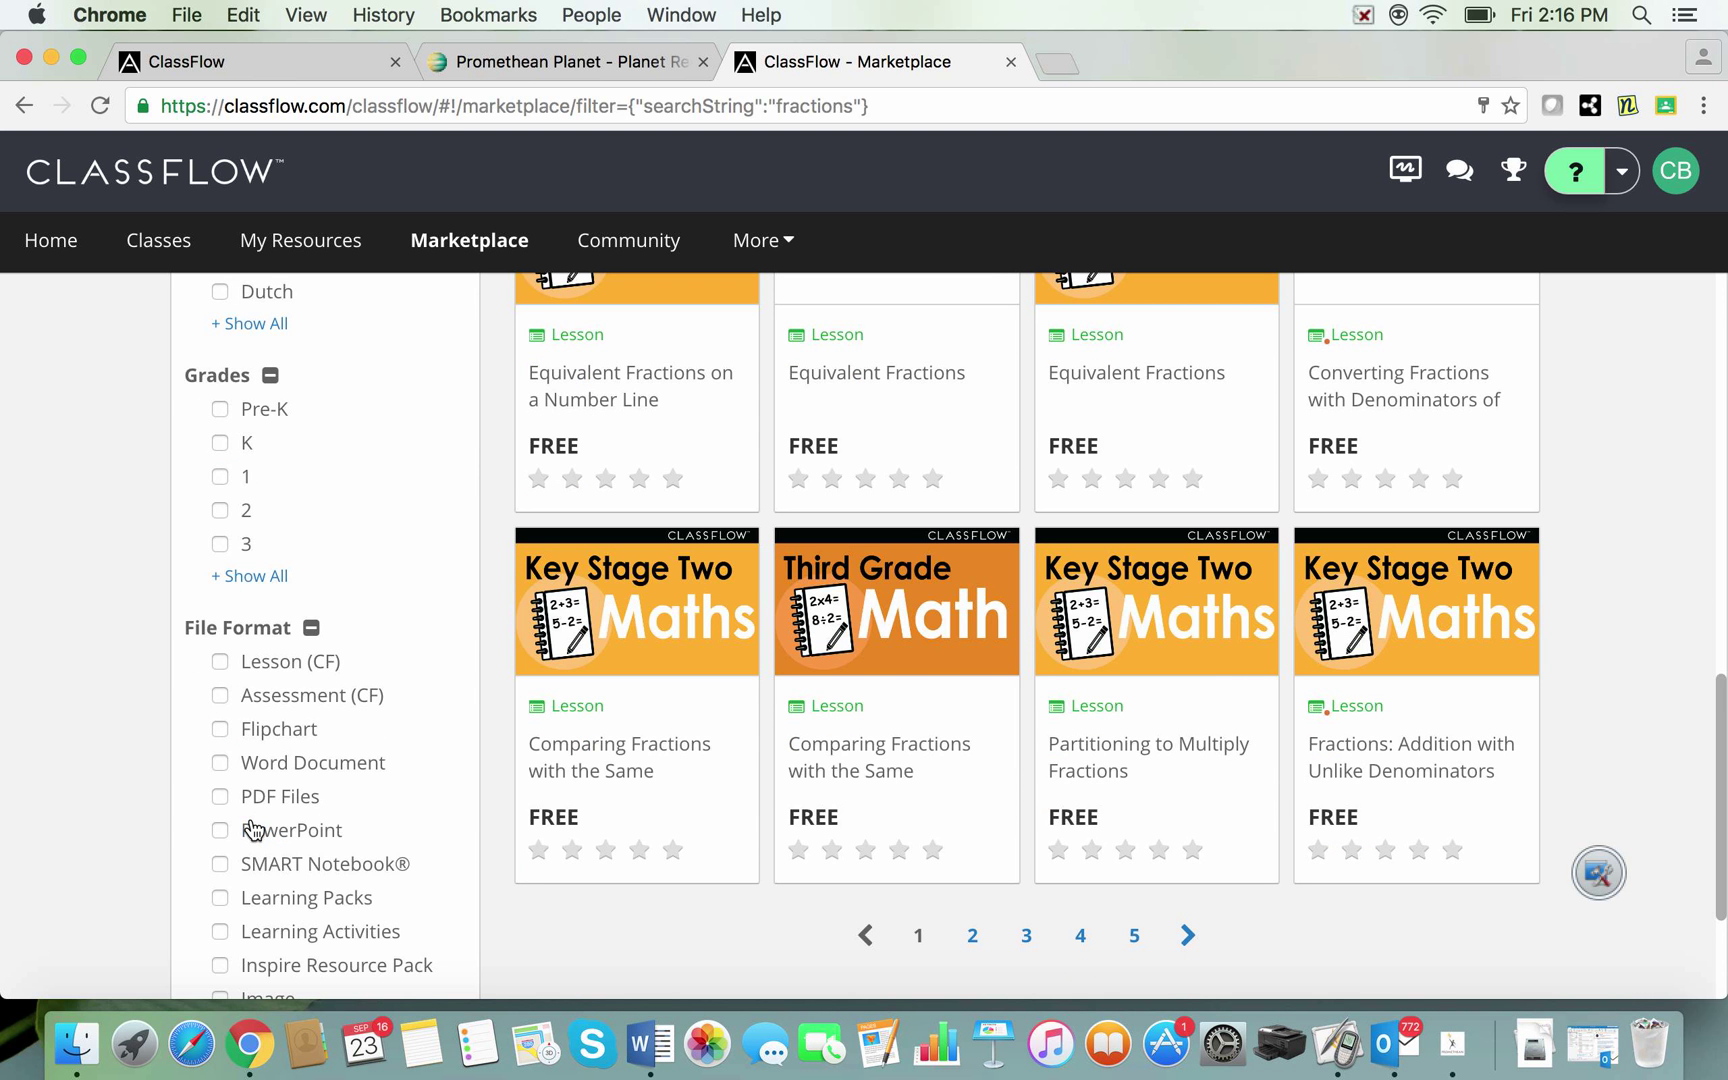
click(220, 729)
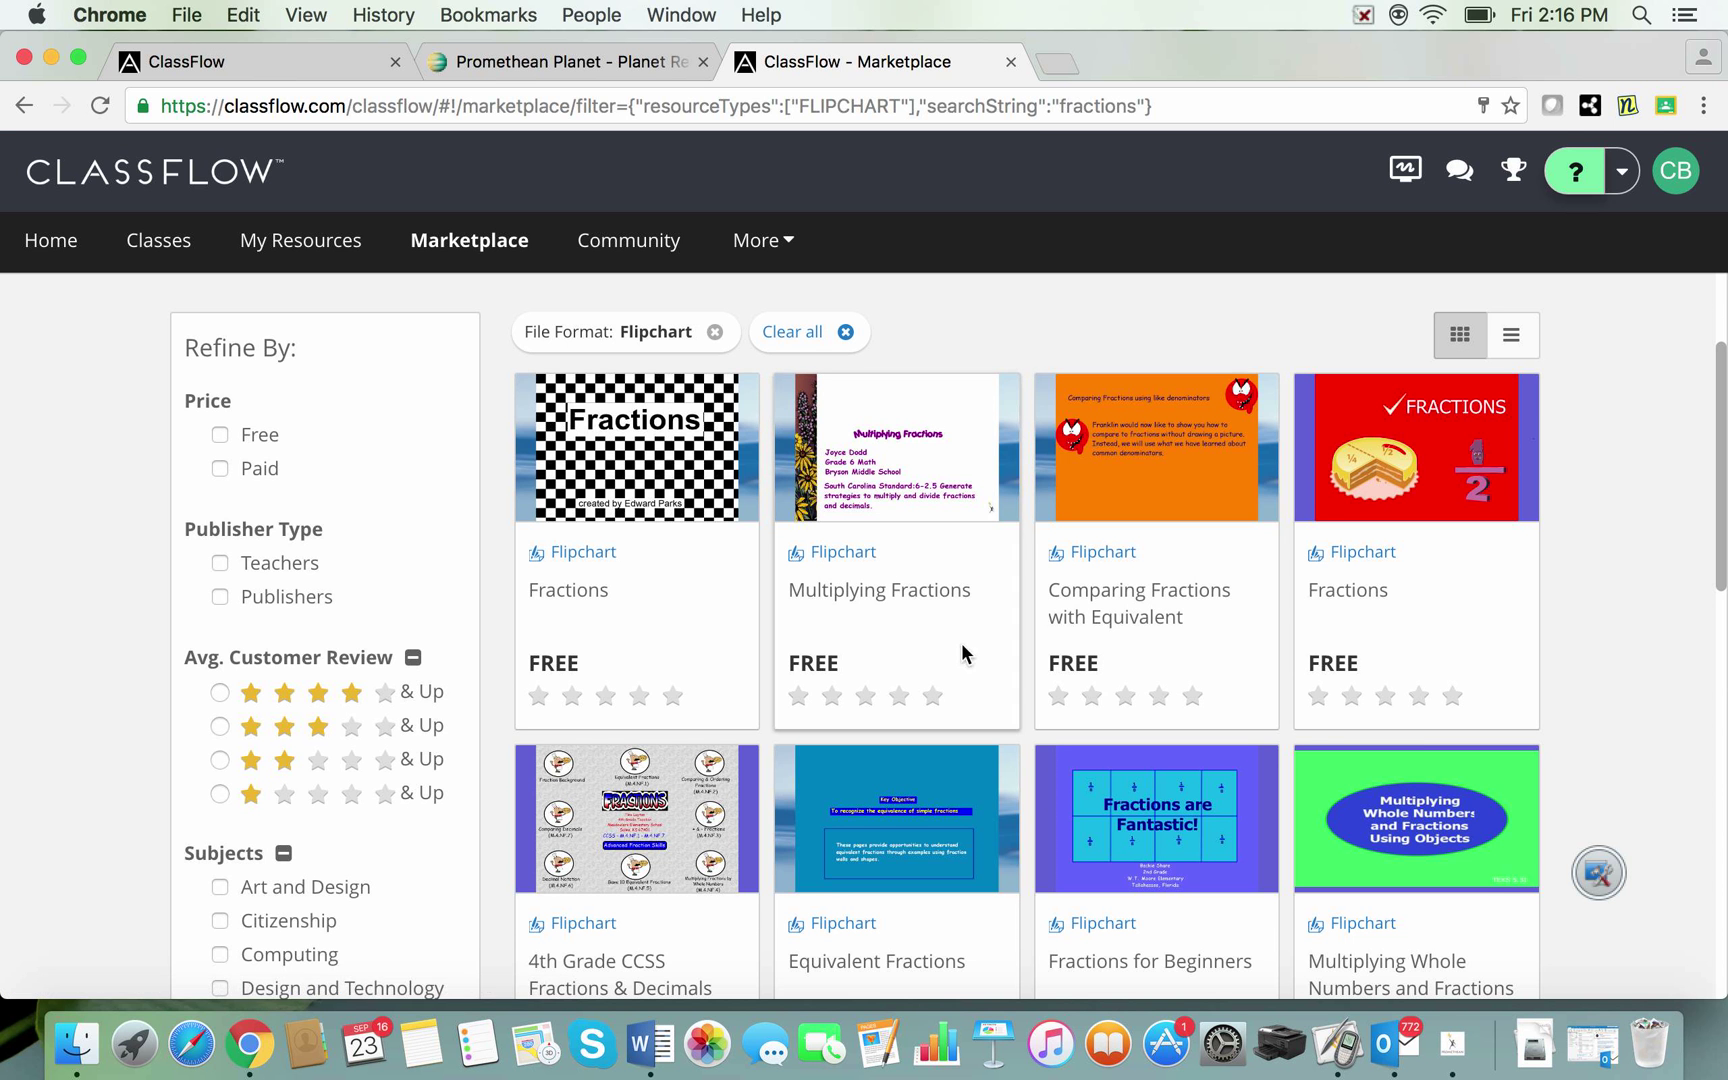
scroll(1570, 660, up, 1)
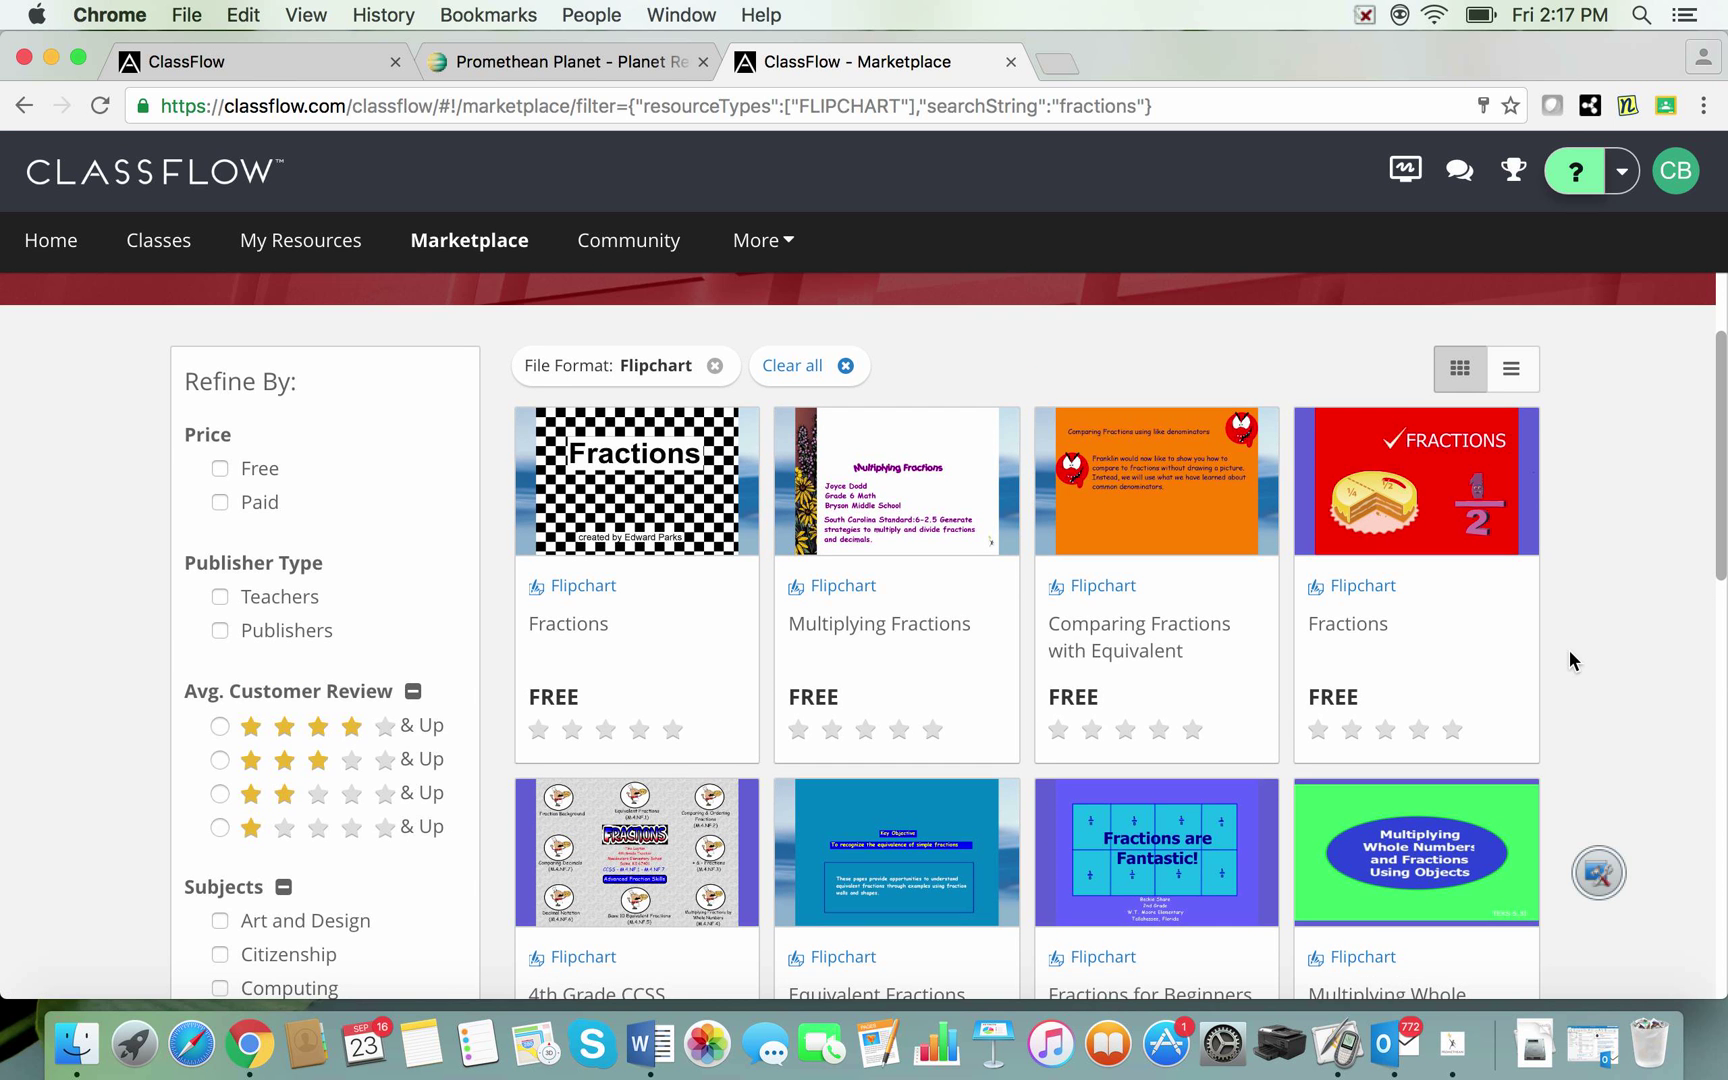
scroll(1569, 660, up, 1)
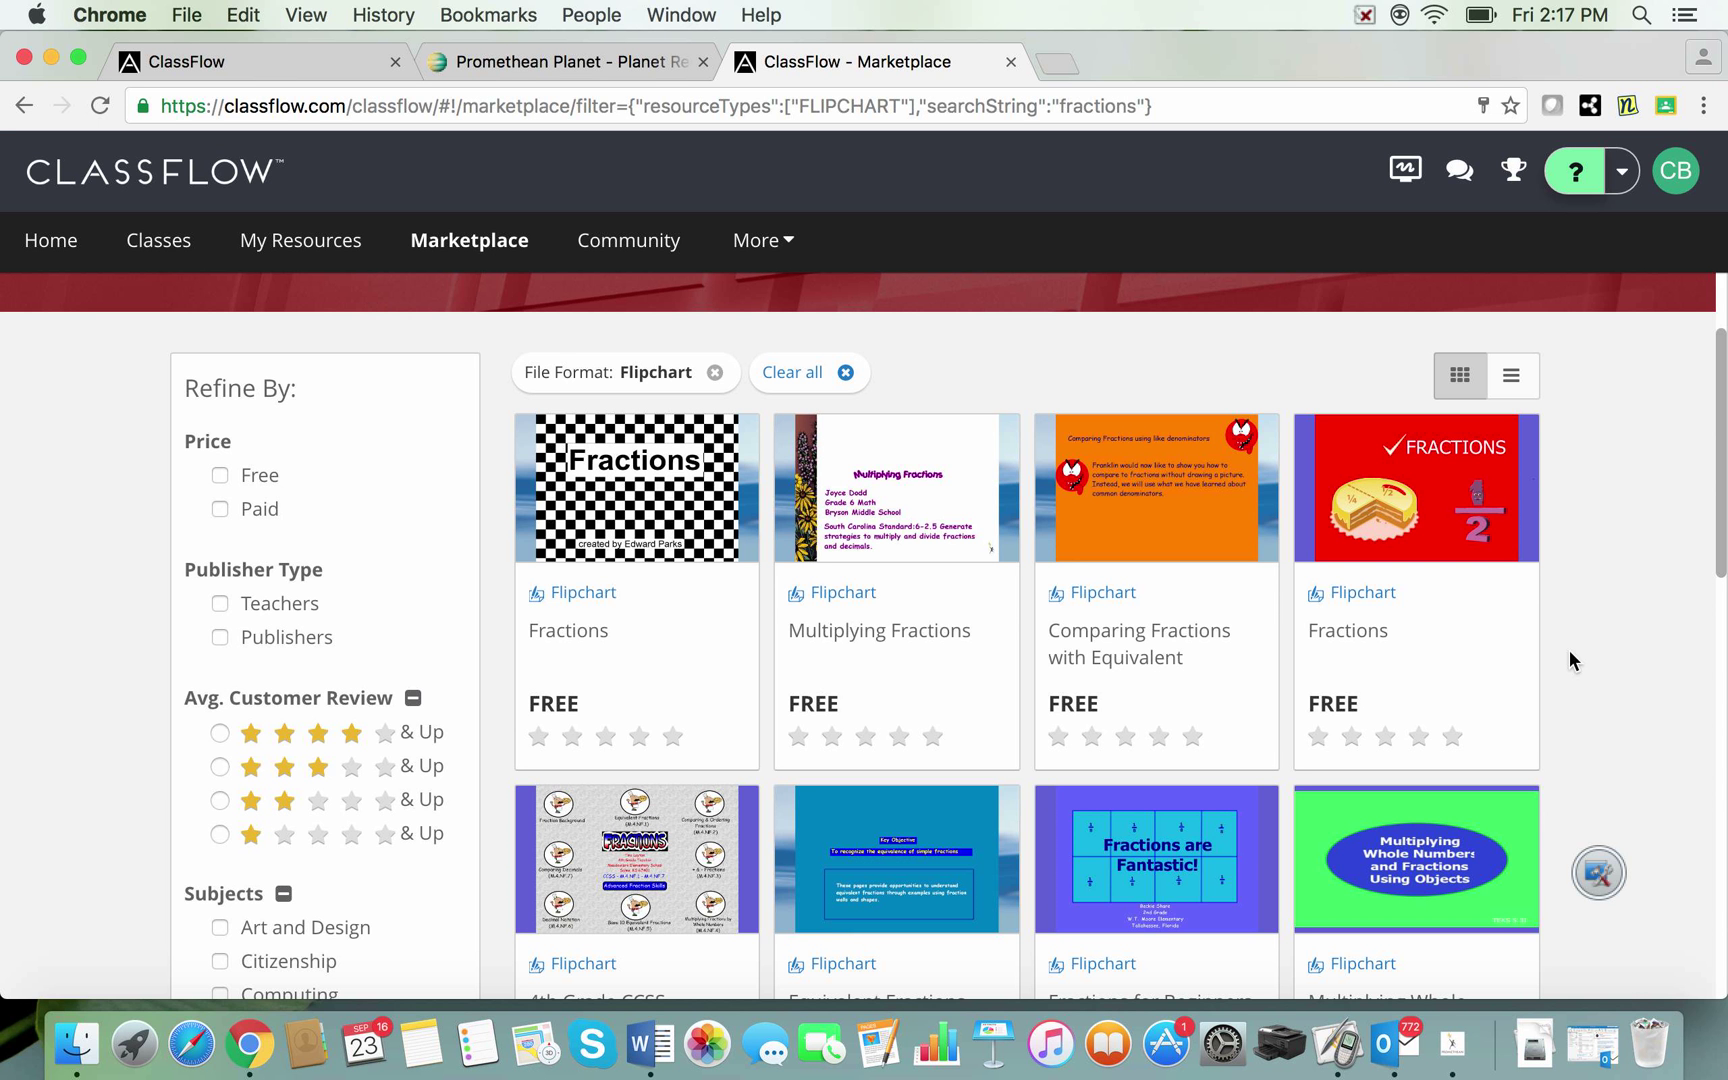
Step: Open the first Fractions flipchart, a free 10-page lesson, and add it to My Resources
click(677, 508)
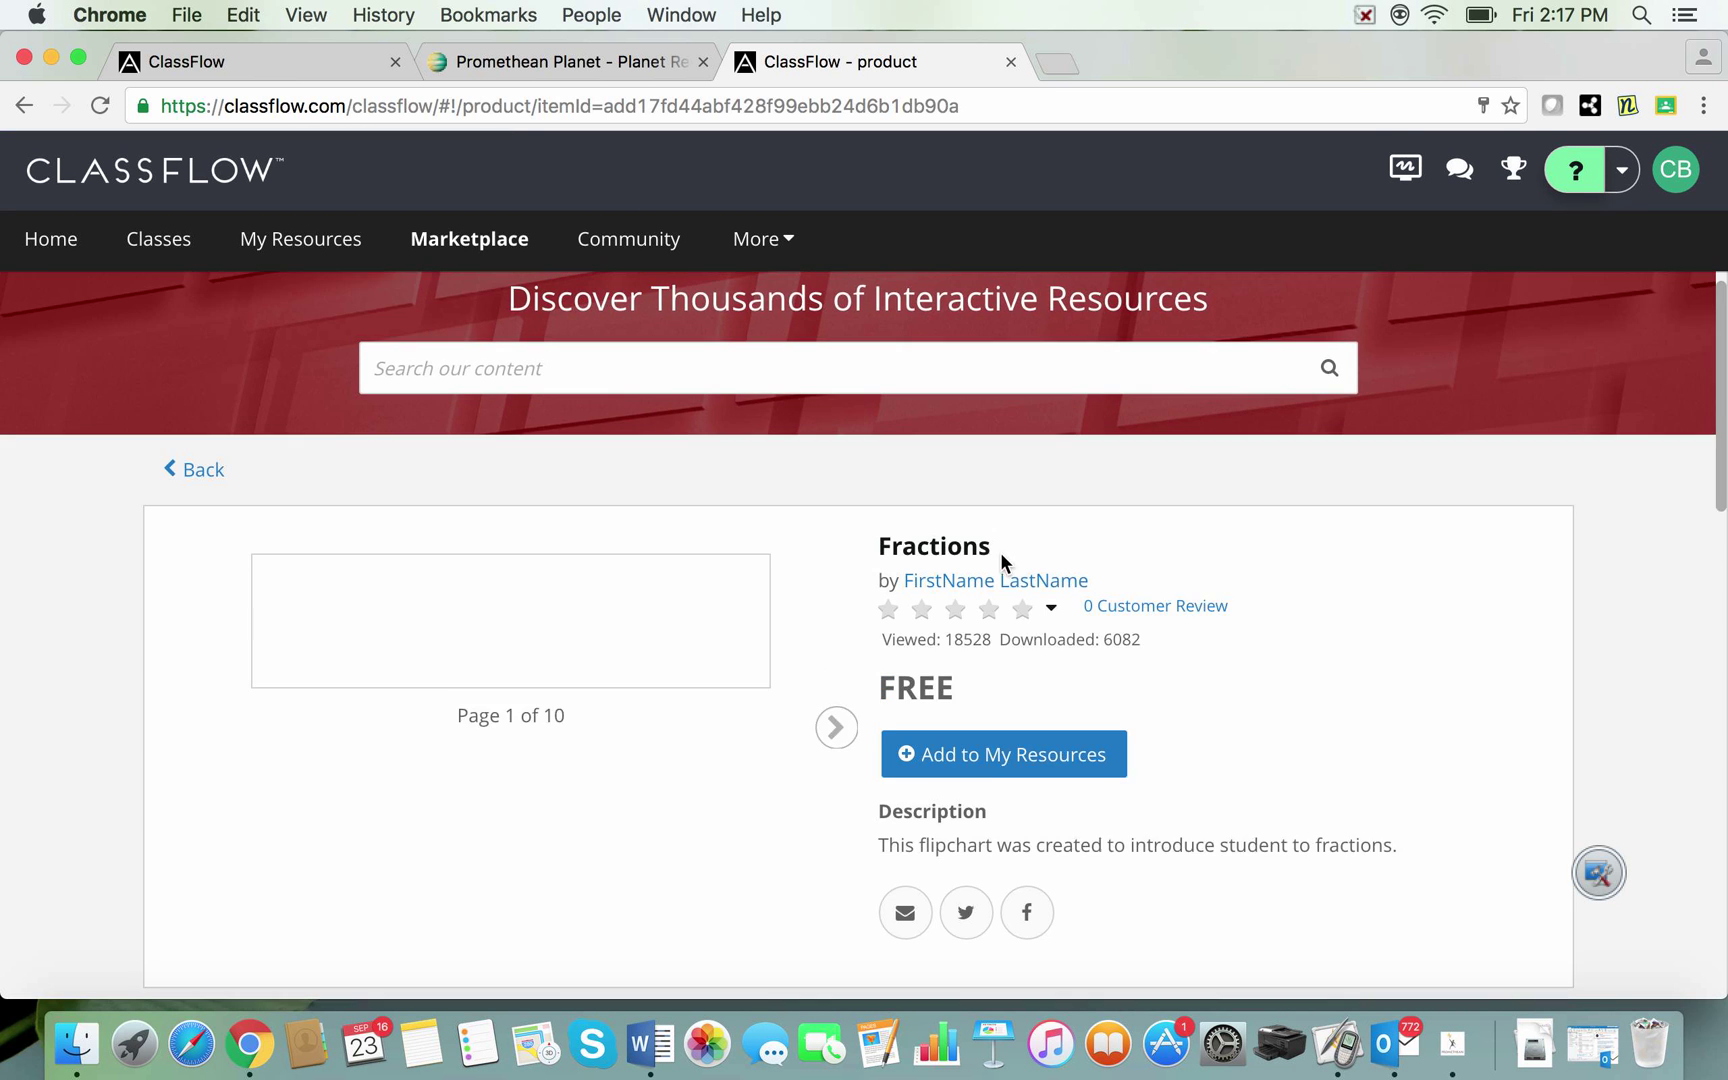
scroll(1000, 552, down, 1)
scroll(1003, 566, down, 1)
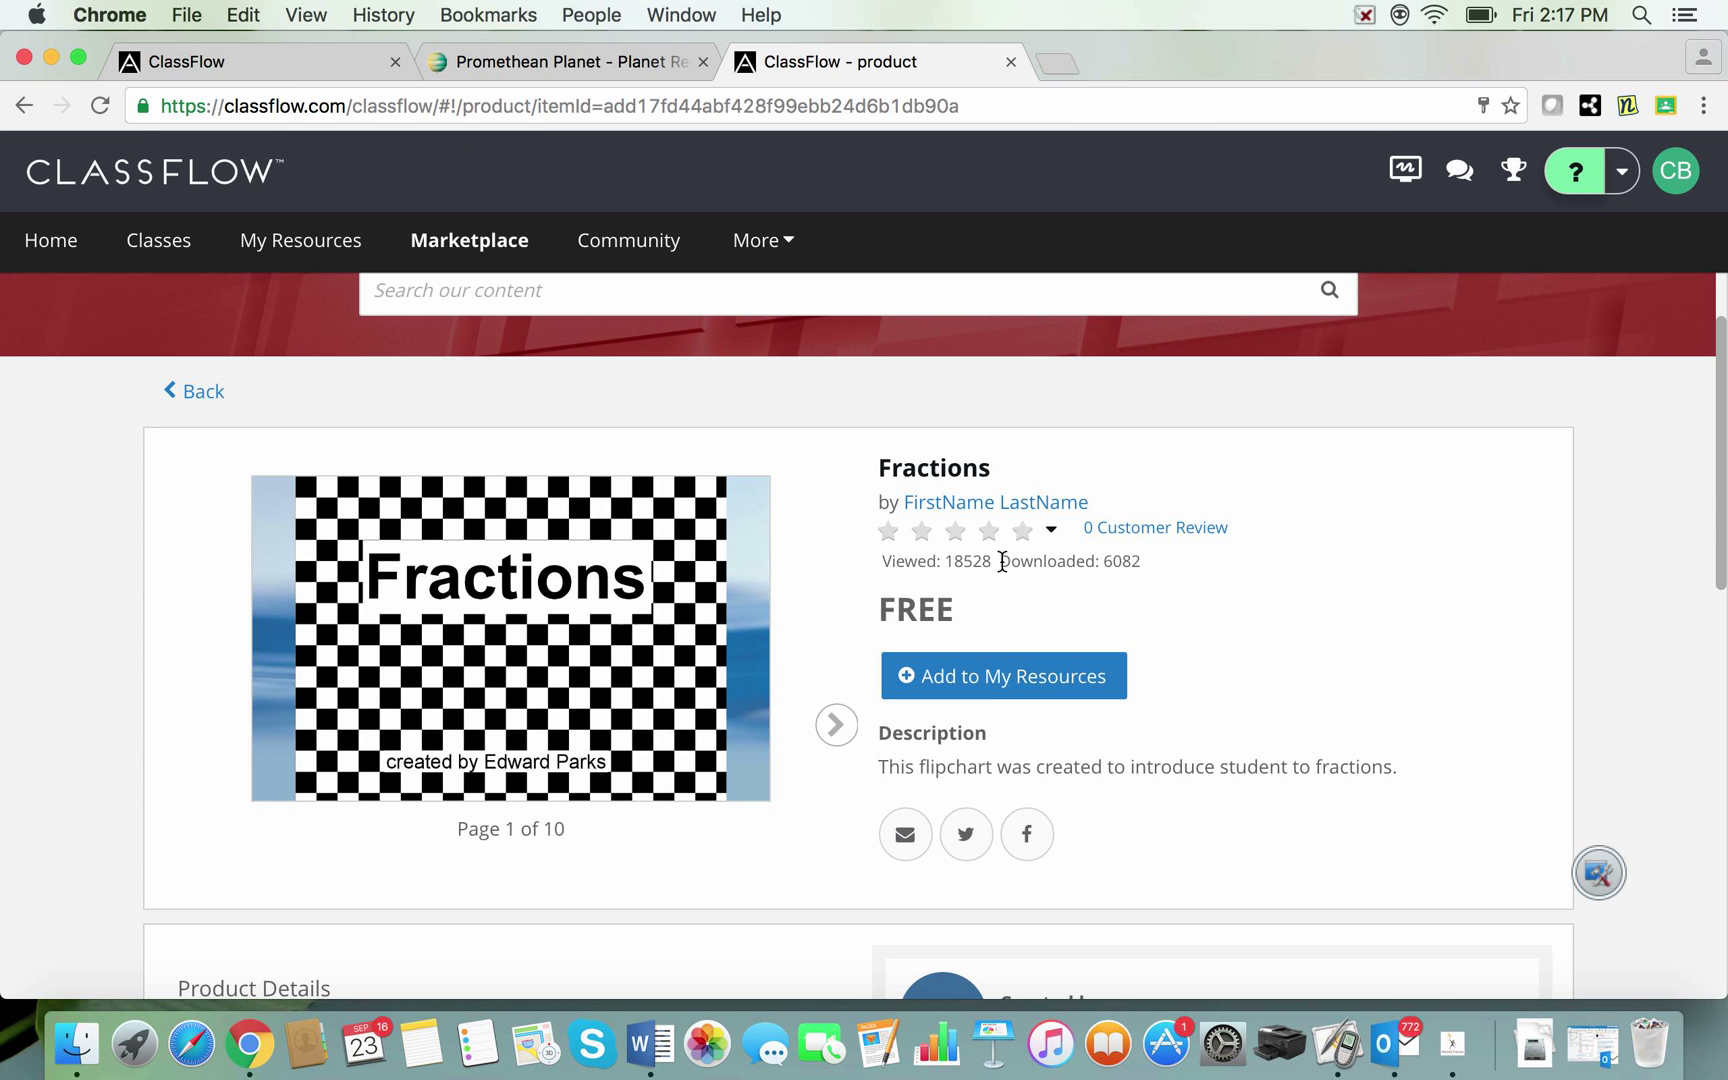
click(995, 682)
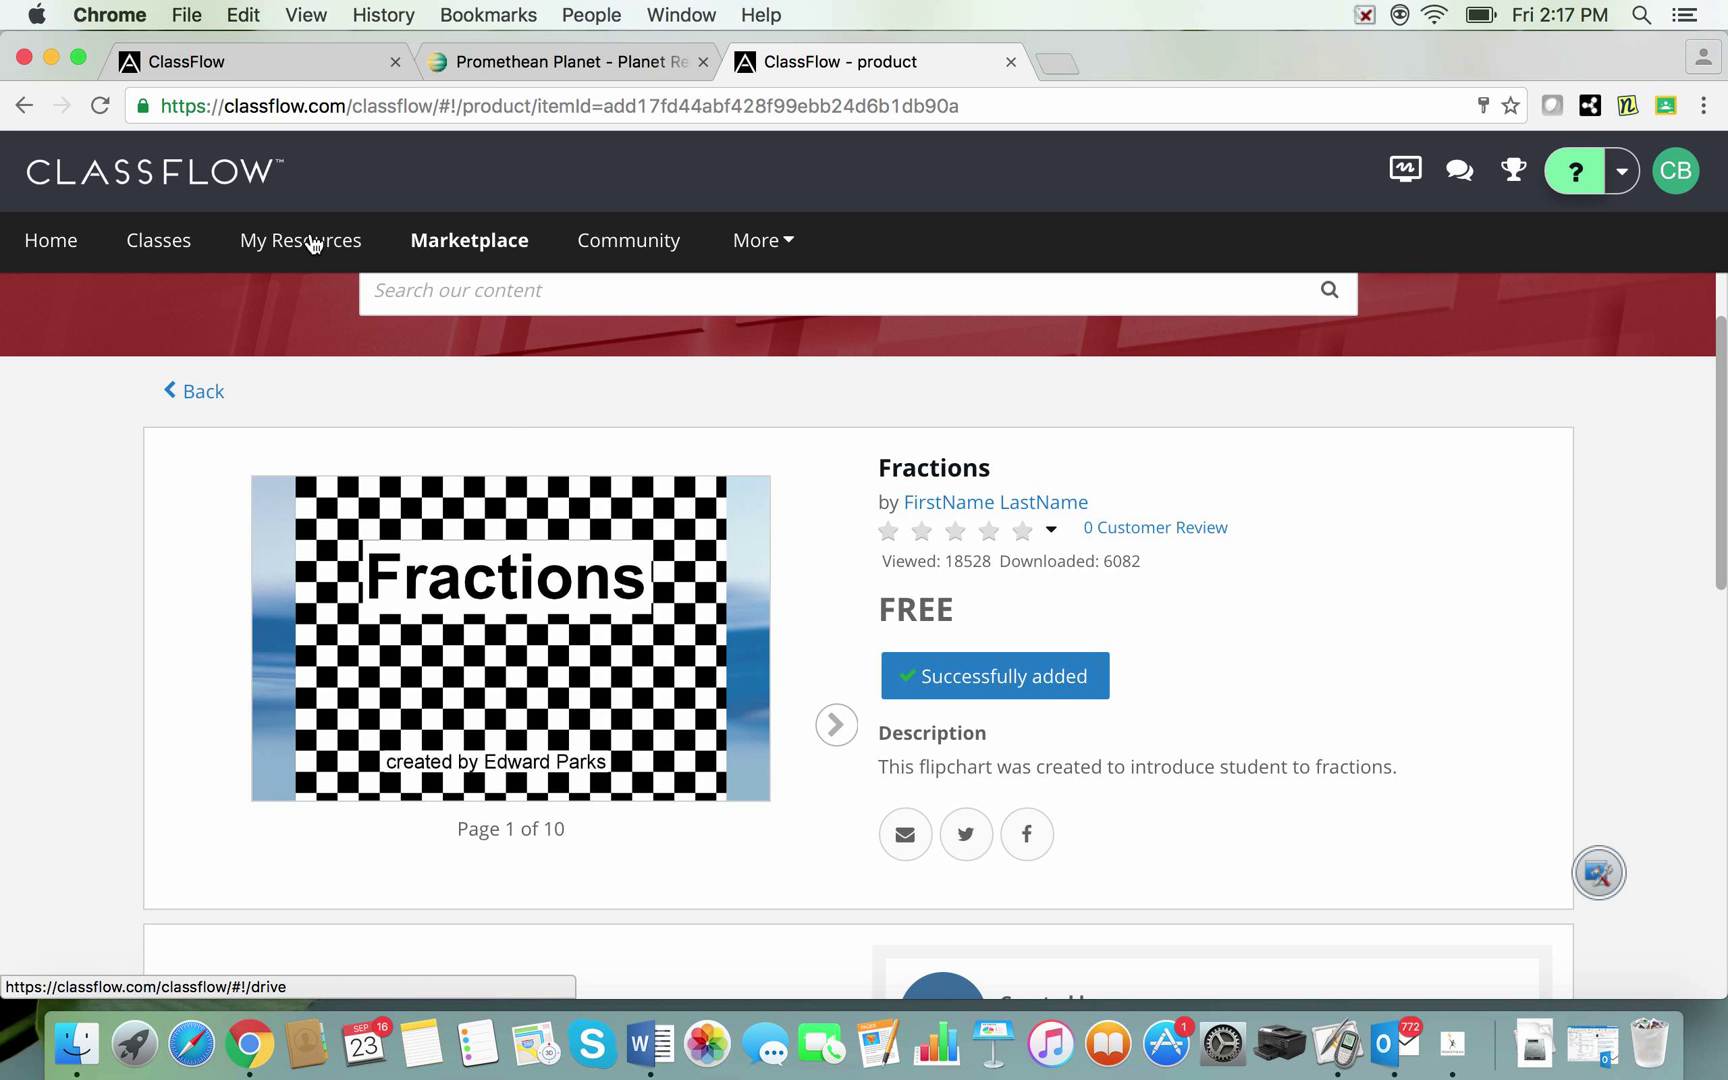
Step: Go to My Resources and download the Fractions flipchart as Fractions.flp (2.6 MB)
click(1058, 674)
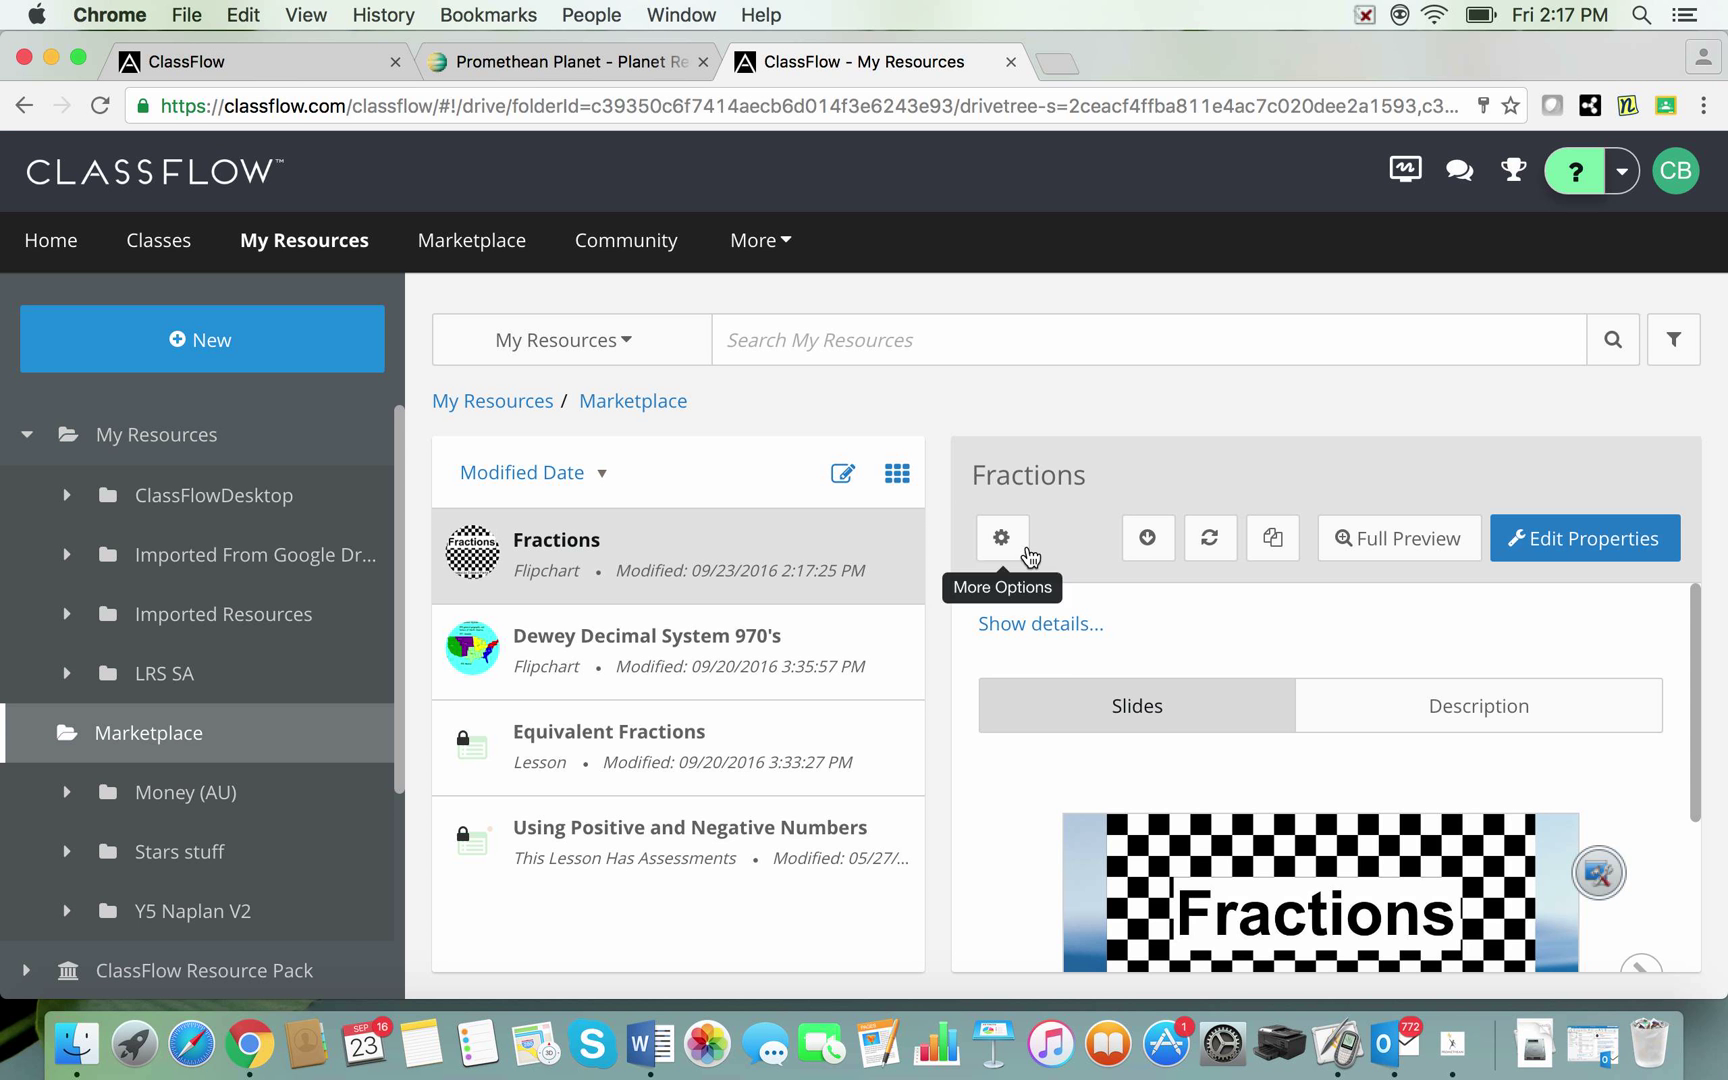
scroll(1069, 680, down, 3)
scroll(1069, 680, up, 3)
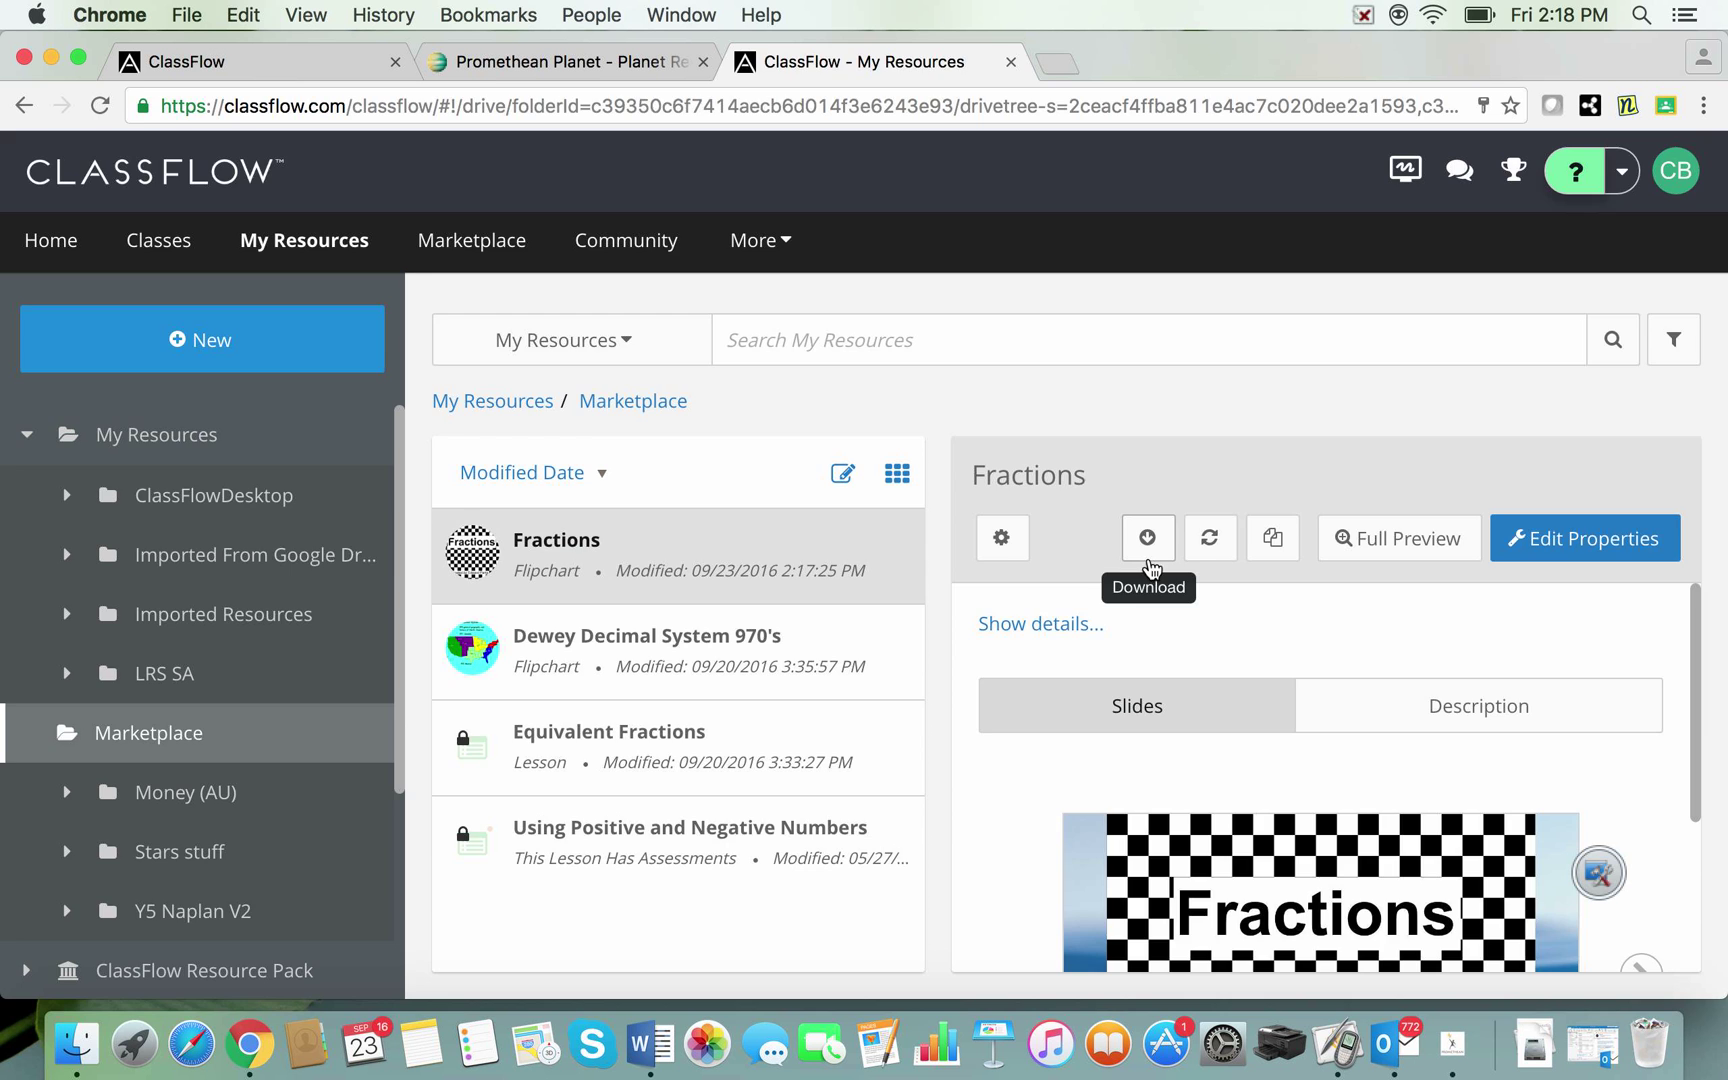
click(1148, 540)
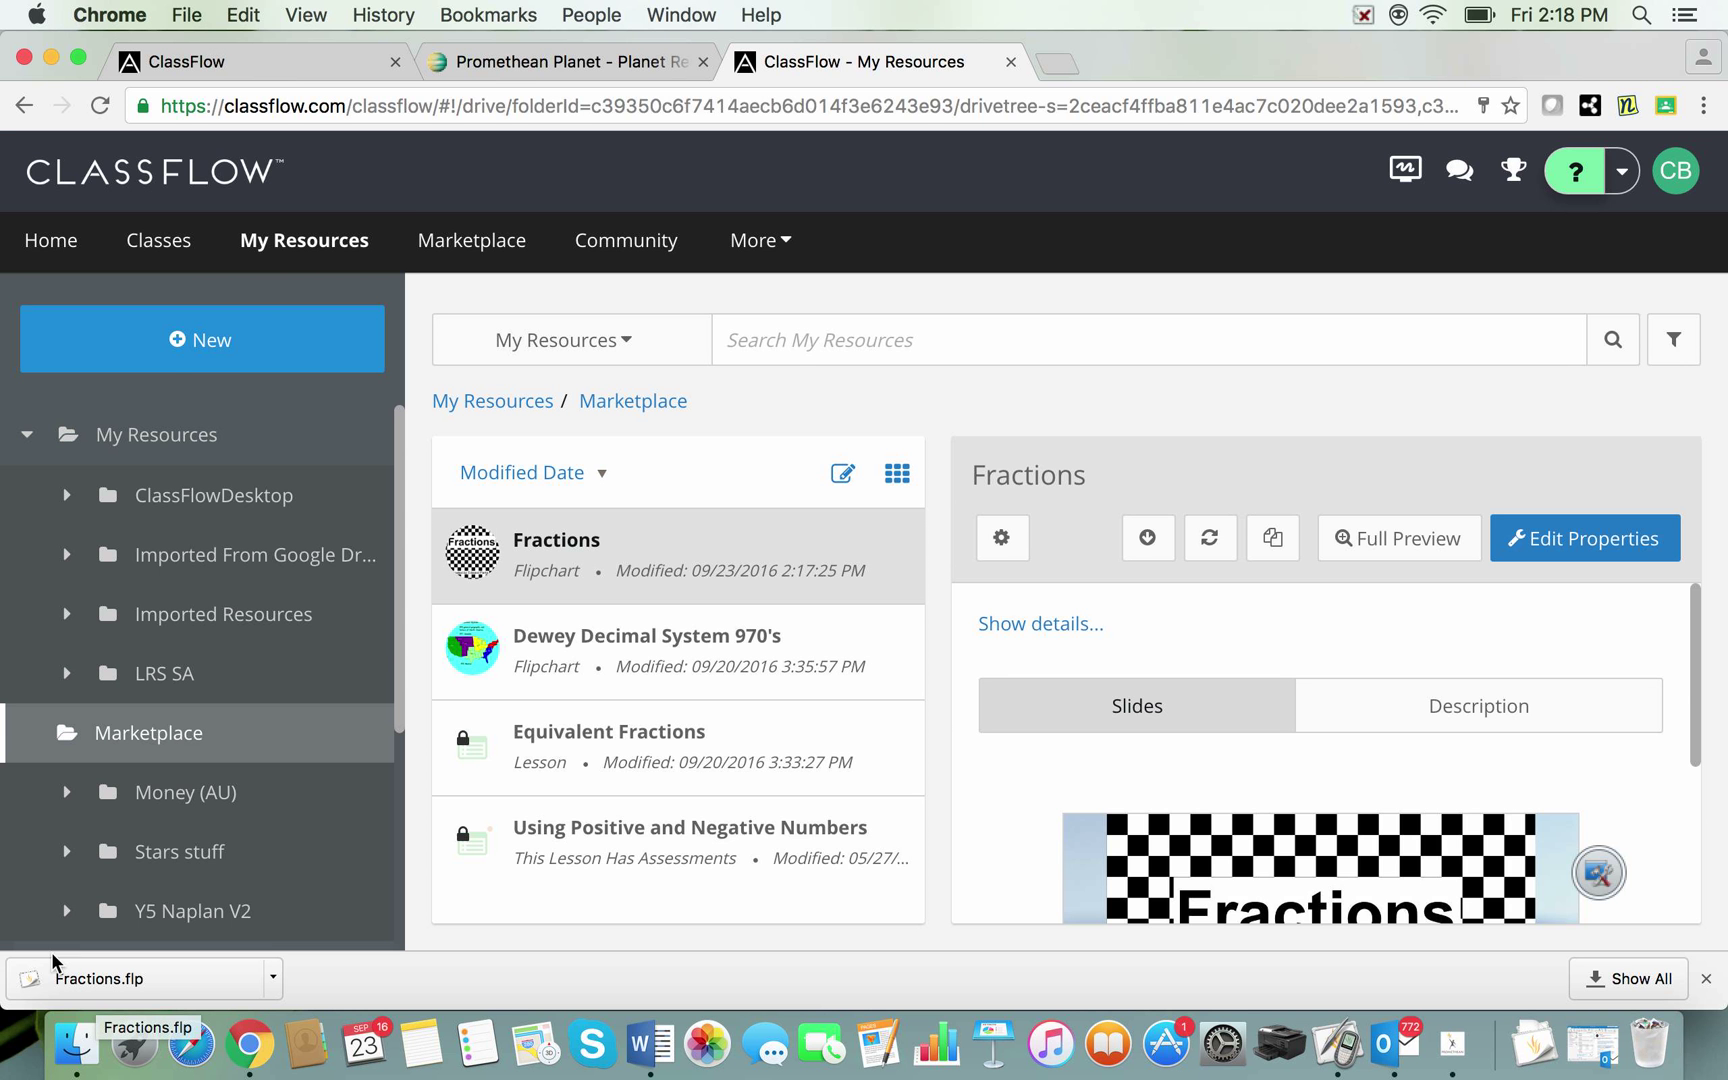
Step: Switch to the Promethean Planet tab and scroll down to its Start ClassFlow section
click(528, 58)
scroll(675, 345, up, 6)
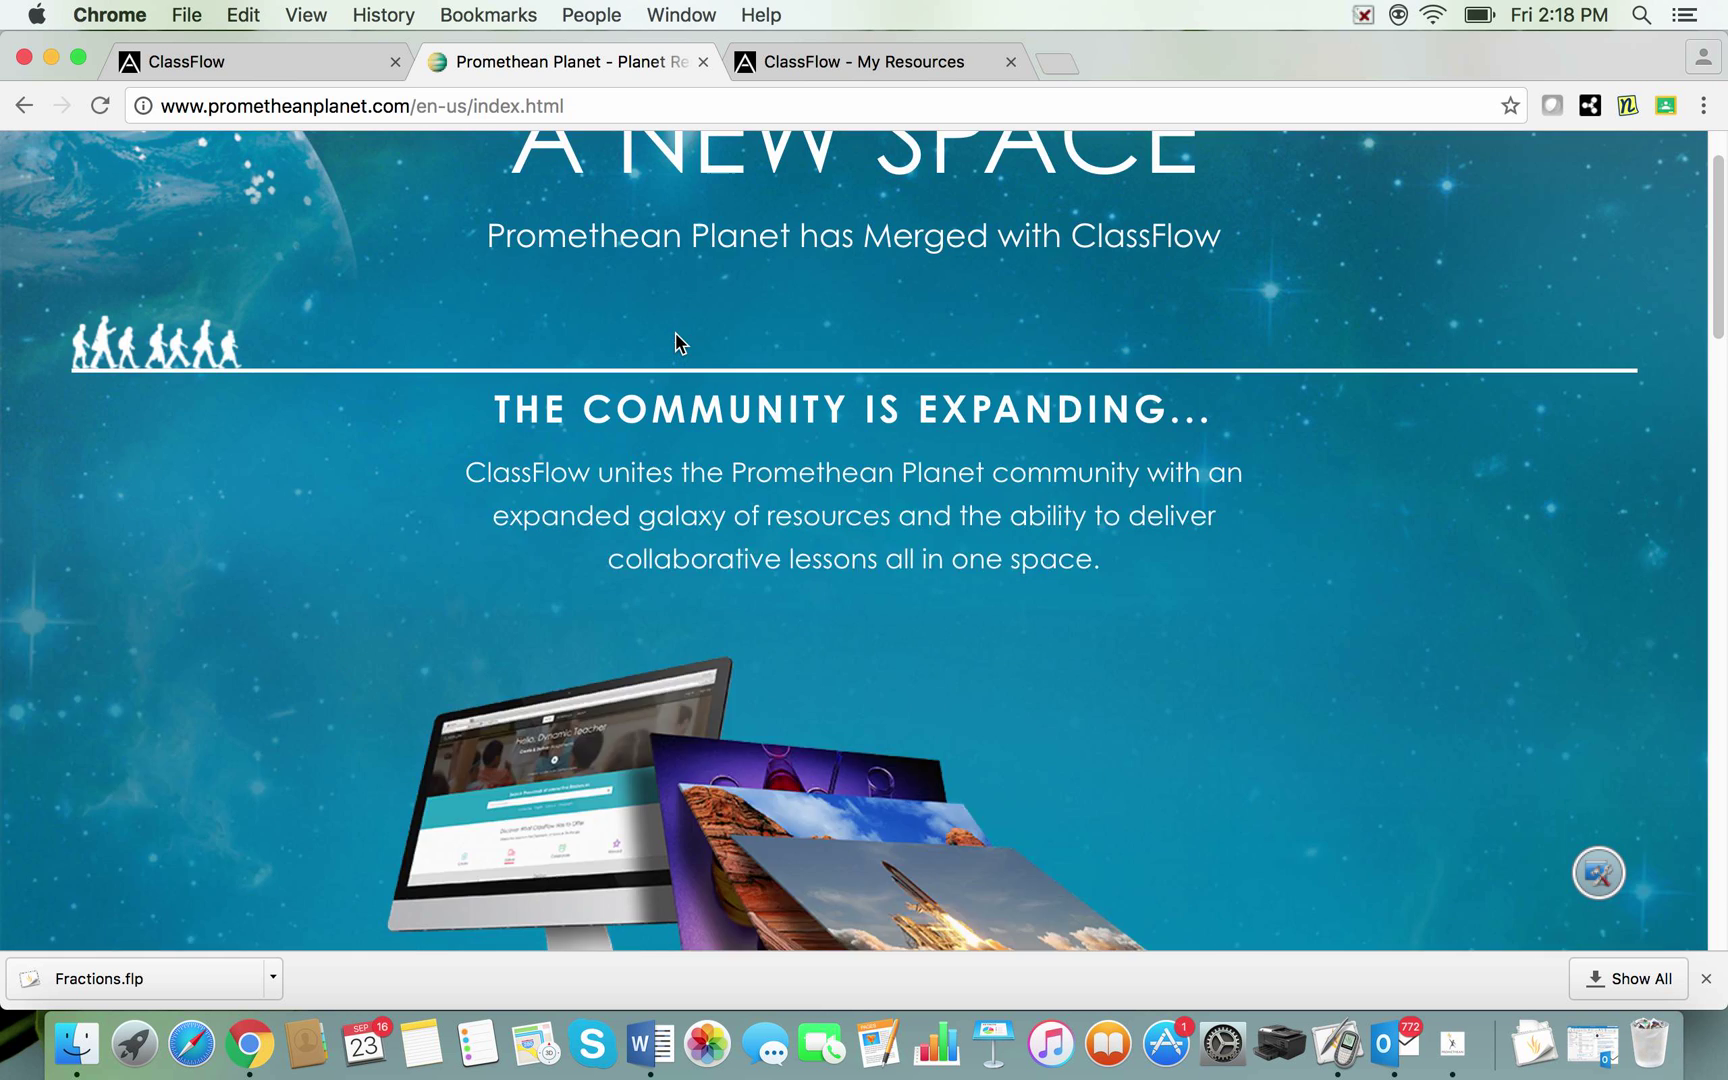
scroll(675, 337, down, 7)
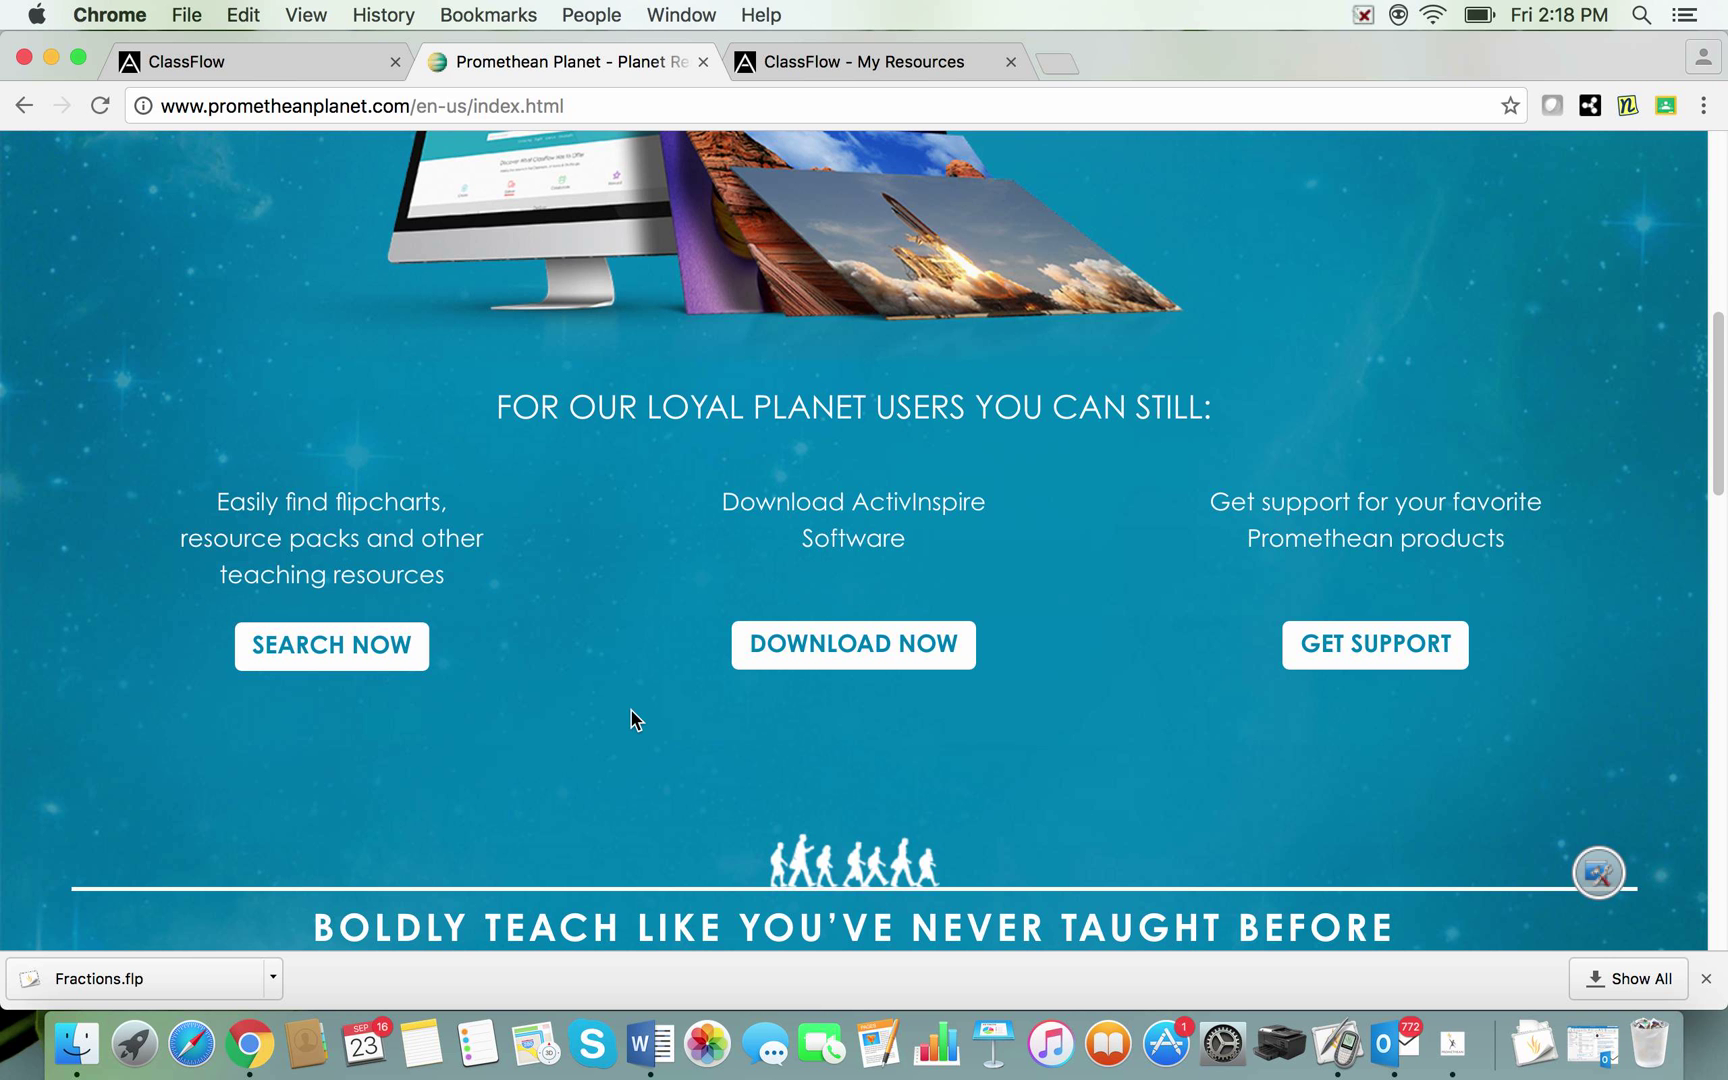
scroll(631, 718, down, 3)
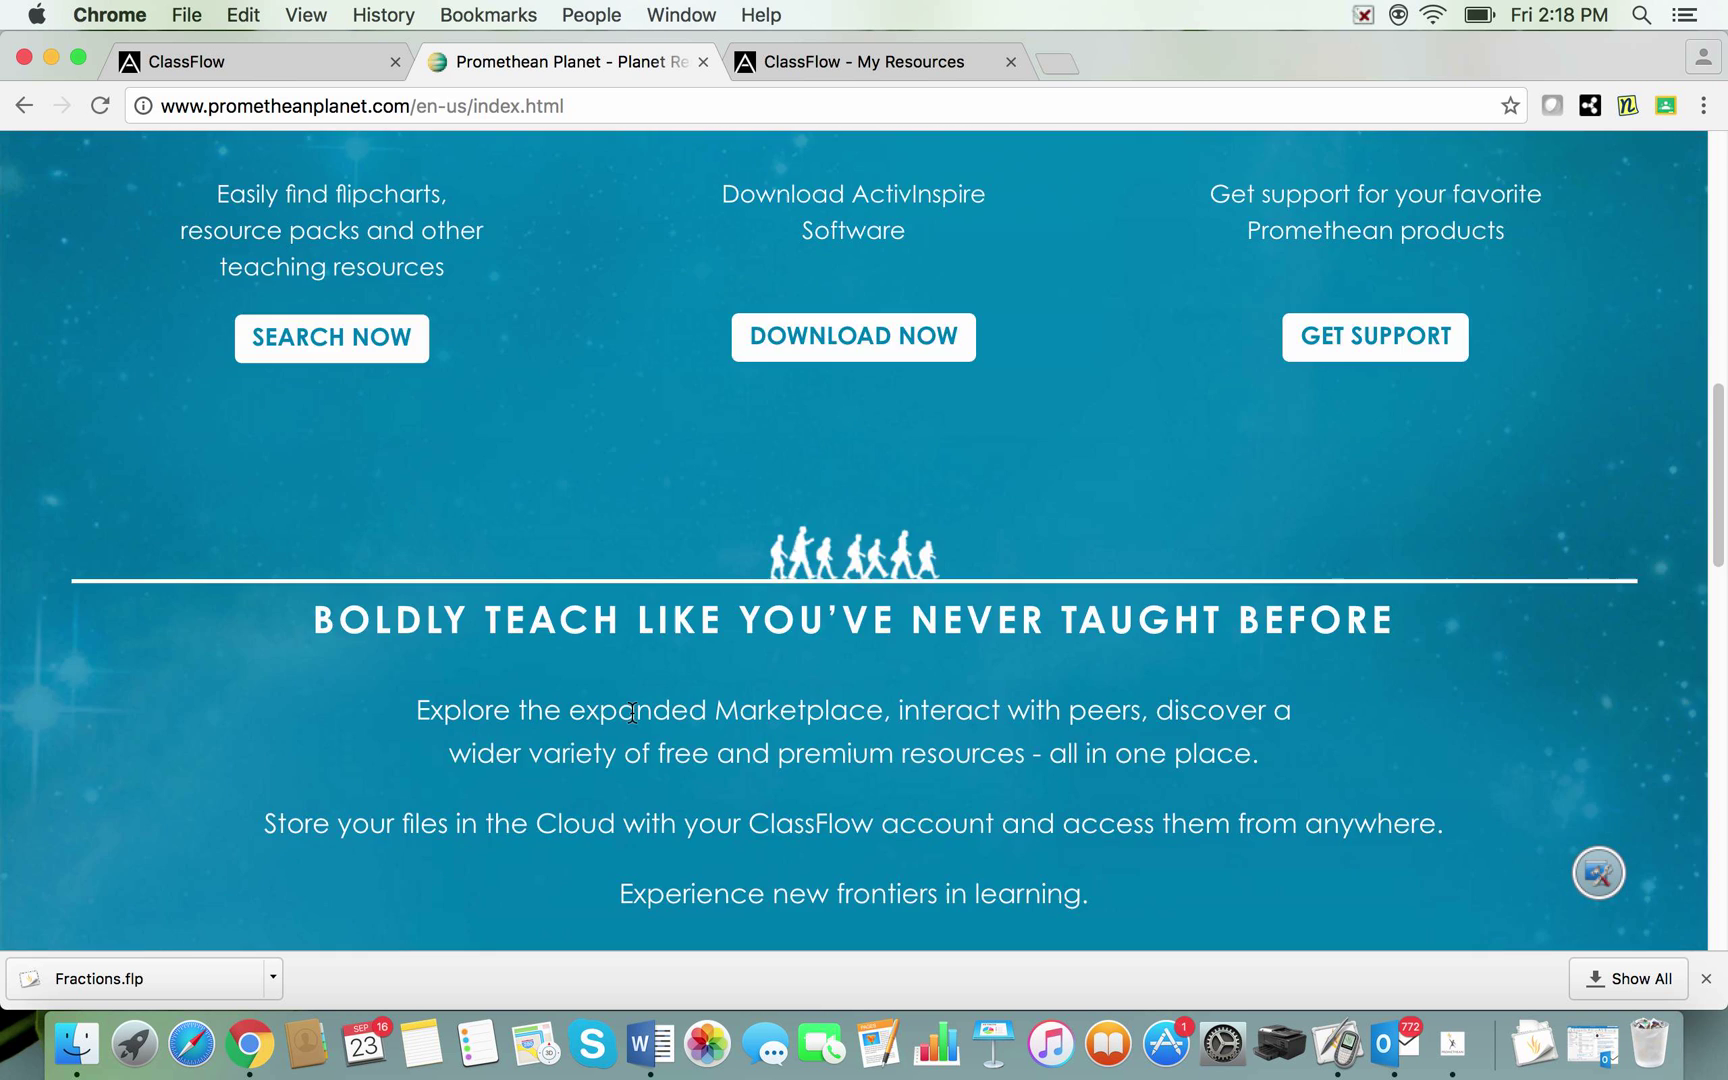
scroll(632, 712, down, 6)
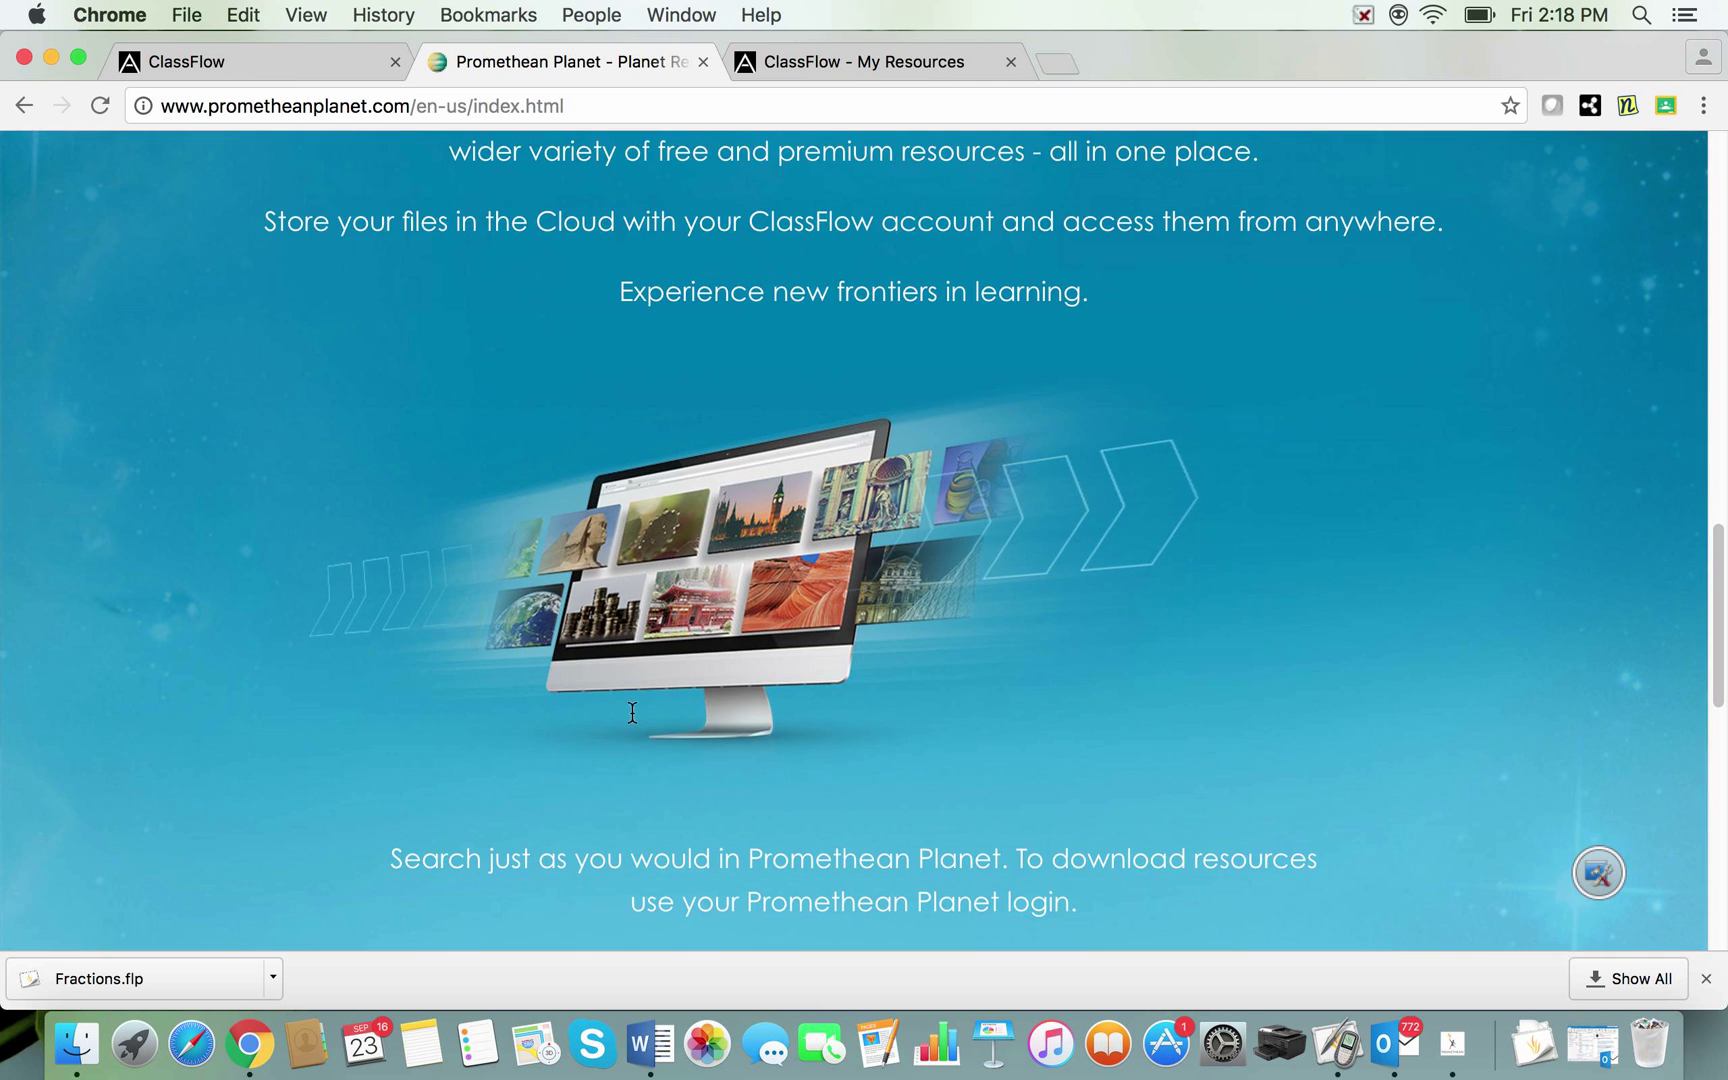
scroll(631, 716, down, 3)
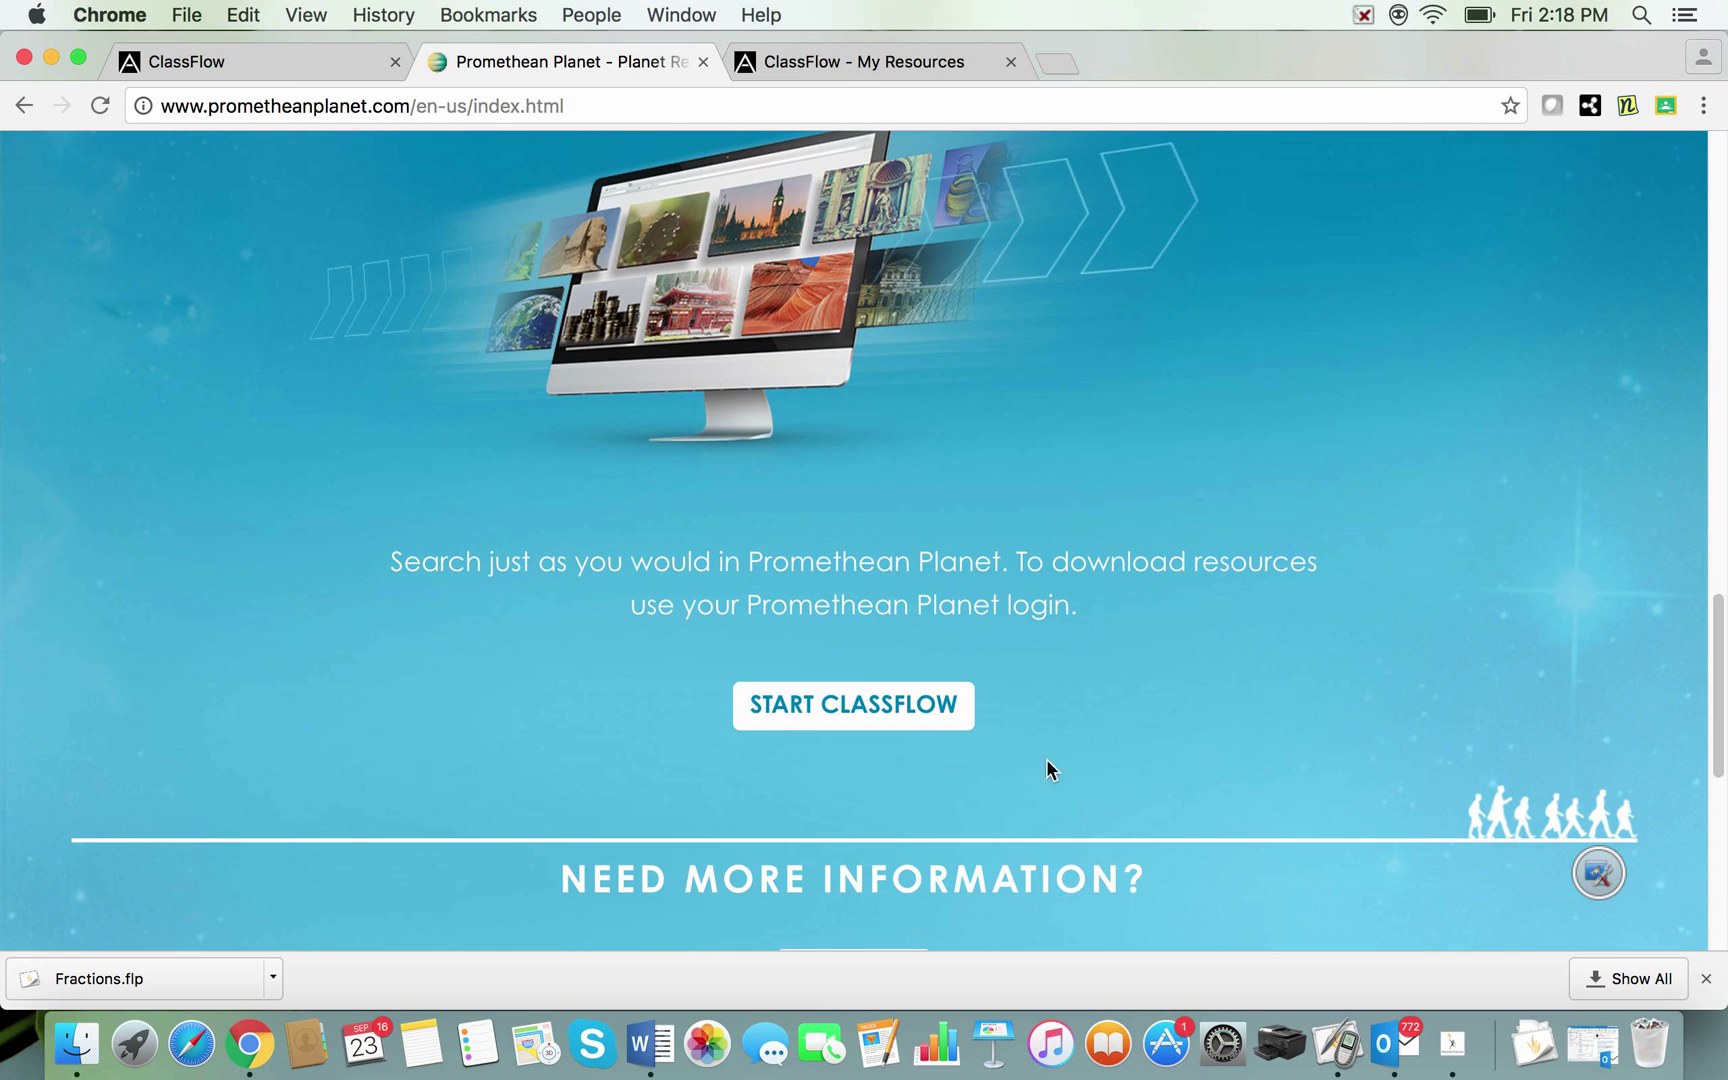